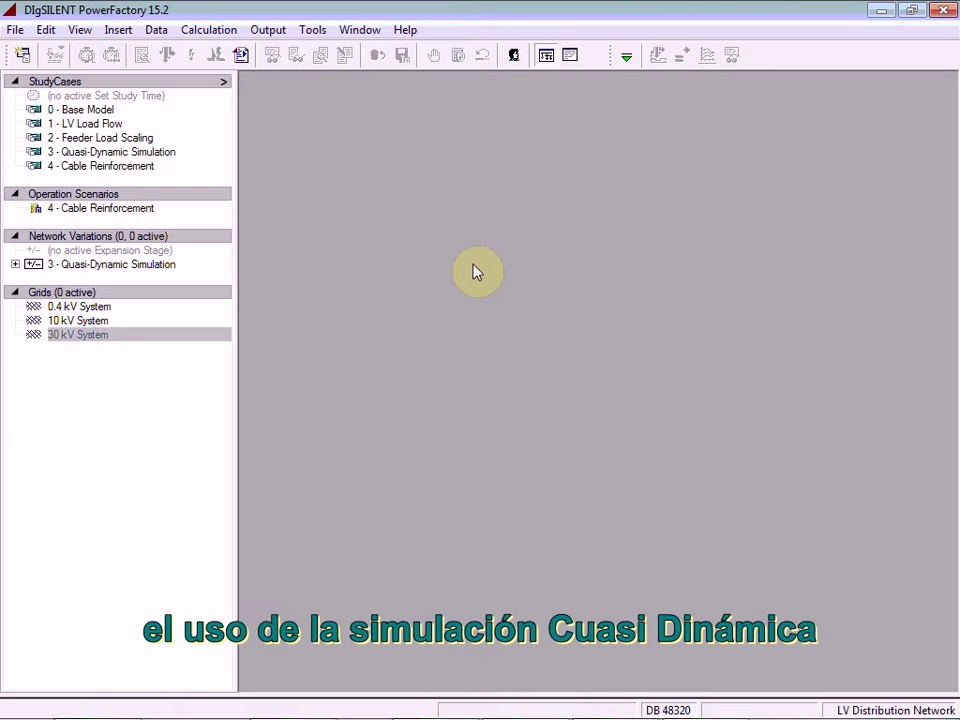
Activate study case '3 - Quasi-Dynamic Simulation' and zoom into the upper 0.4 kV network area.
{"action": "left_click", "coordinate": [158, 153]}
{"action": "right_click", "coordinate": [158, 153]}
{"action": "left_click", "coordinate": [195, 212]}
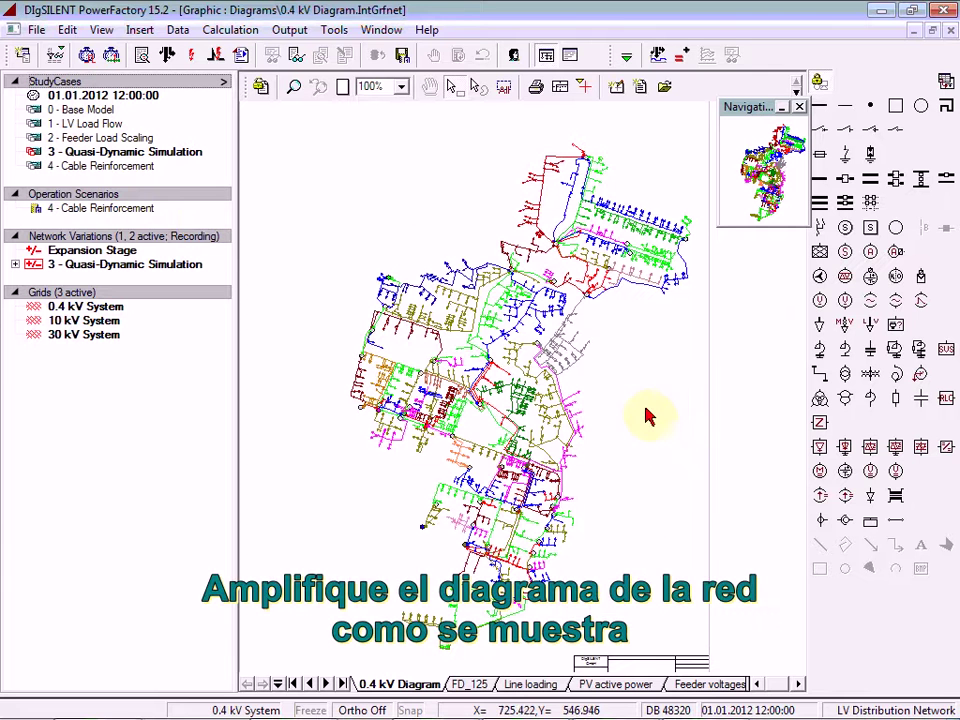
{"action": "left_click", "coordinate": [293, 86]}
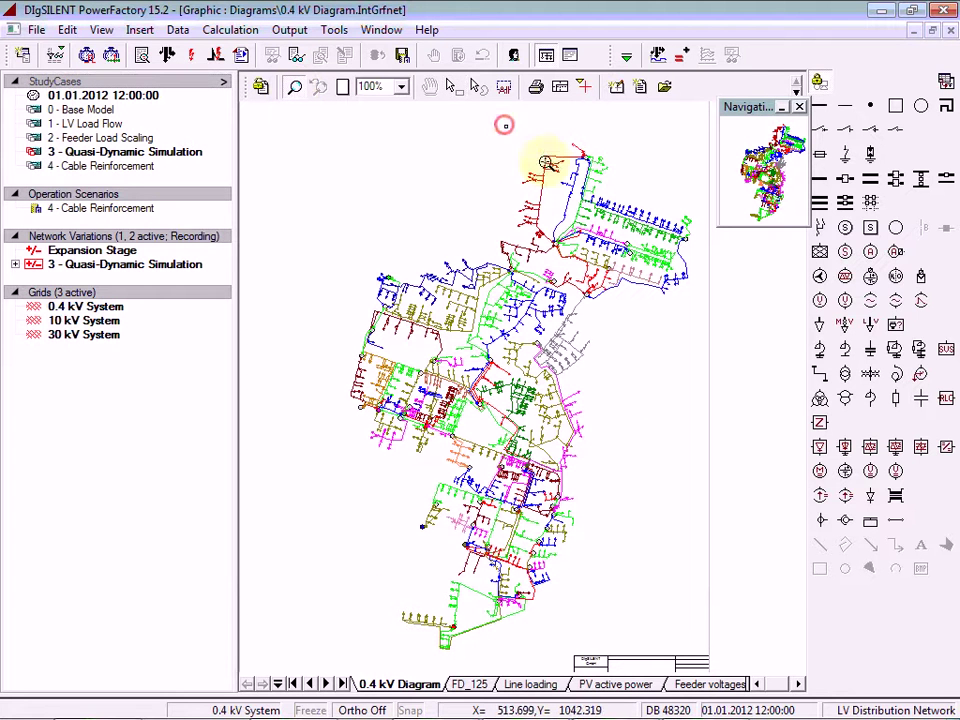
{"action": "left_click_drag", "start_coordinate": [505, 125], "coordinate": [702, 314]}
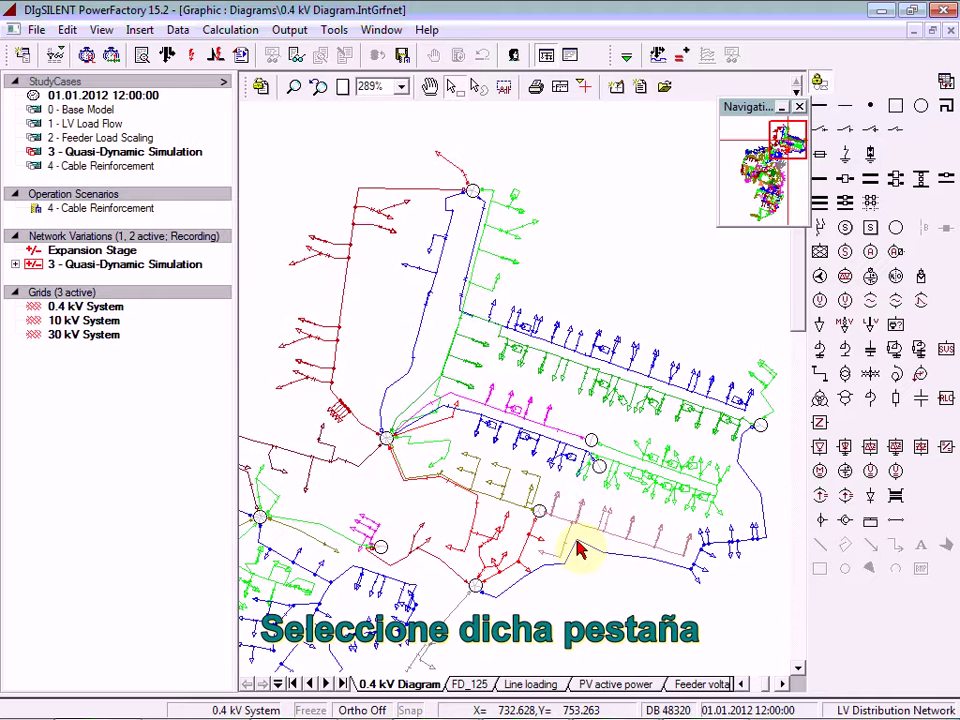
On the FD_125 page, inspect load LV_LD_213's load flow data and its G0_Gewerbe Allgemein profile.
{"action": "left_click", "coordinate": [467, 686]}
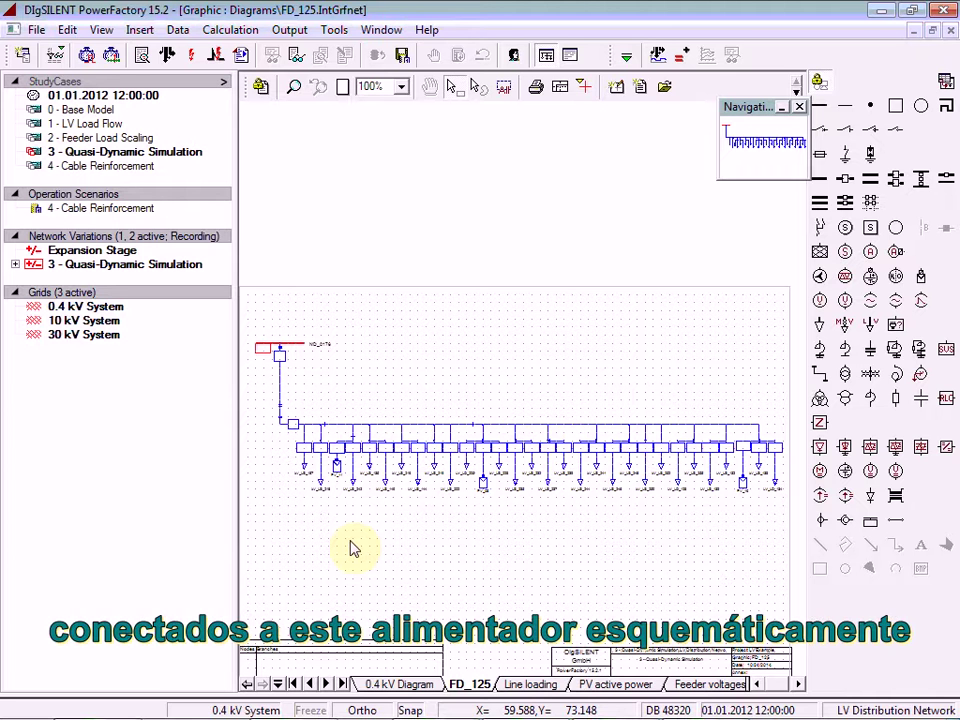
{"action": "left_click", "coordinate": [320, 484]}
{"action": "double_click", "coordinate": [320, 484]}
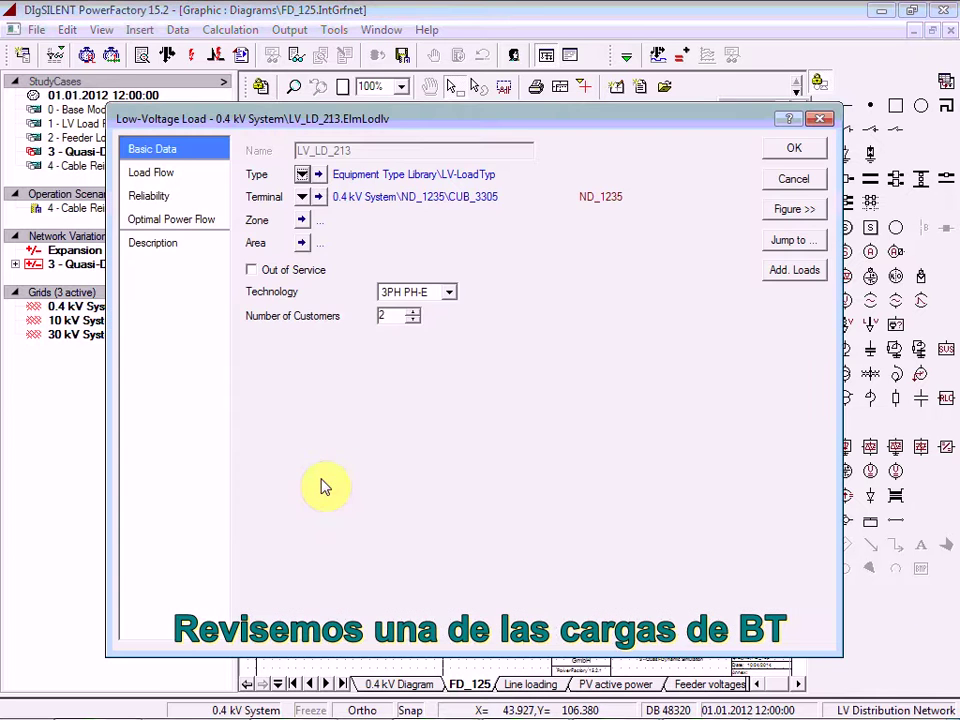
{"action": "left_click", "coordinate": [192, 178]}
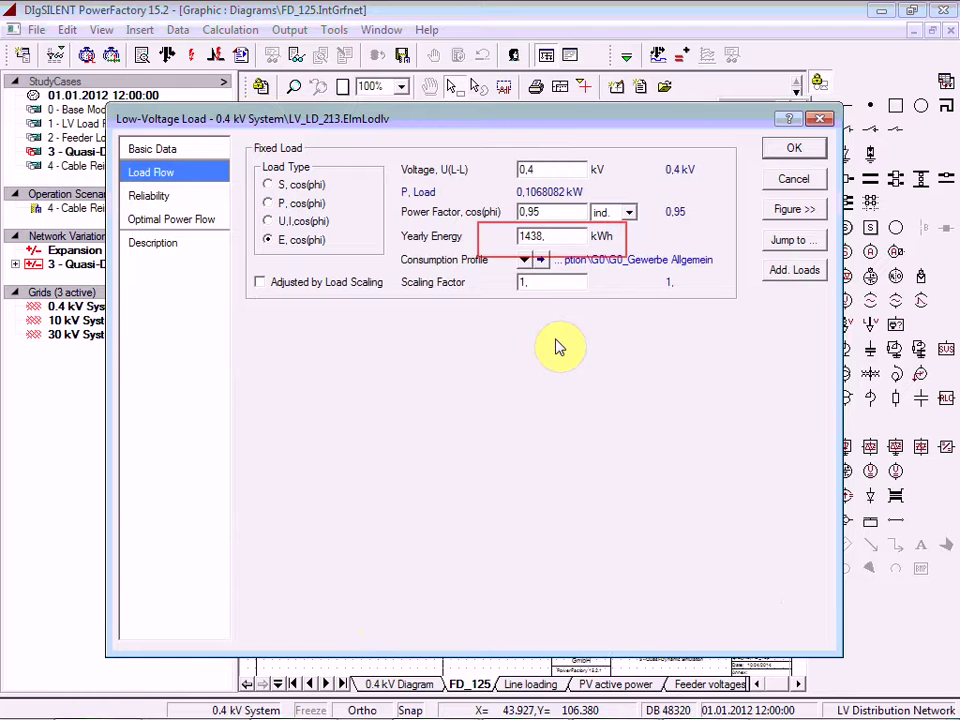
{"action": "left_click", "coordinate": [543, 260]}
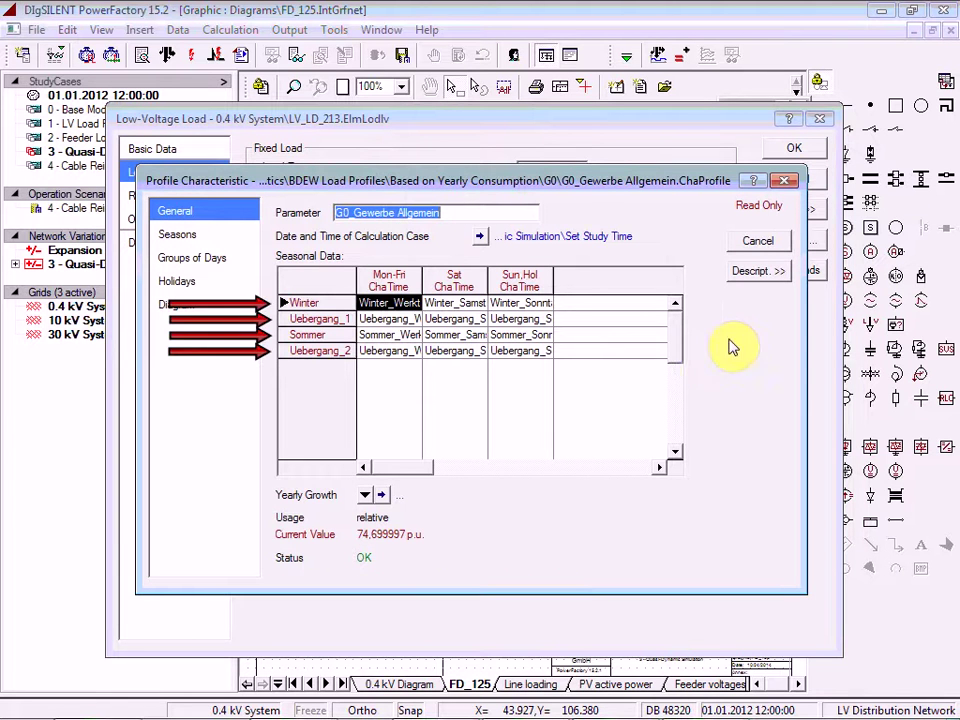
{"action": "left_click", "coordinate": [758, 241]}
{"action": "left_click", "coordinate": [152, 149]}
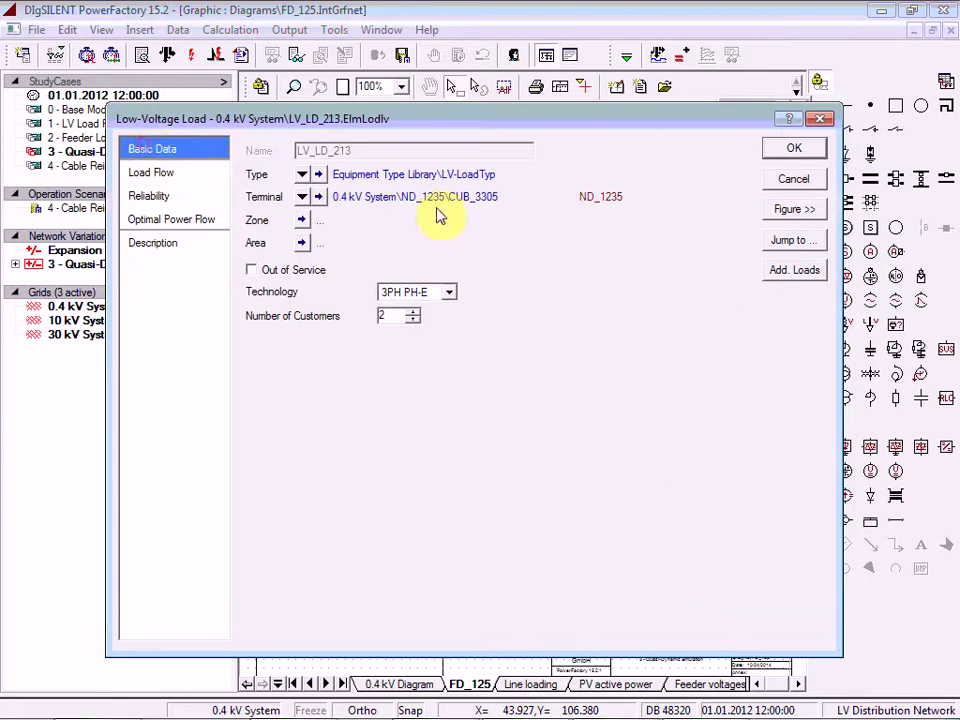
Close the load dialog and check PV_08's basic data: solar calculation, 4 inverters, 10 kVA.
{"action": "left_click", "coordinate": [794, 150]}
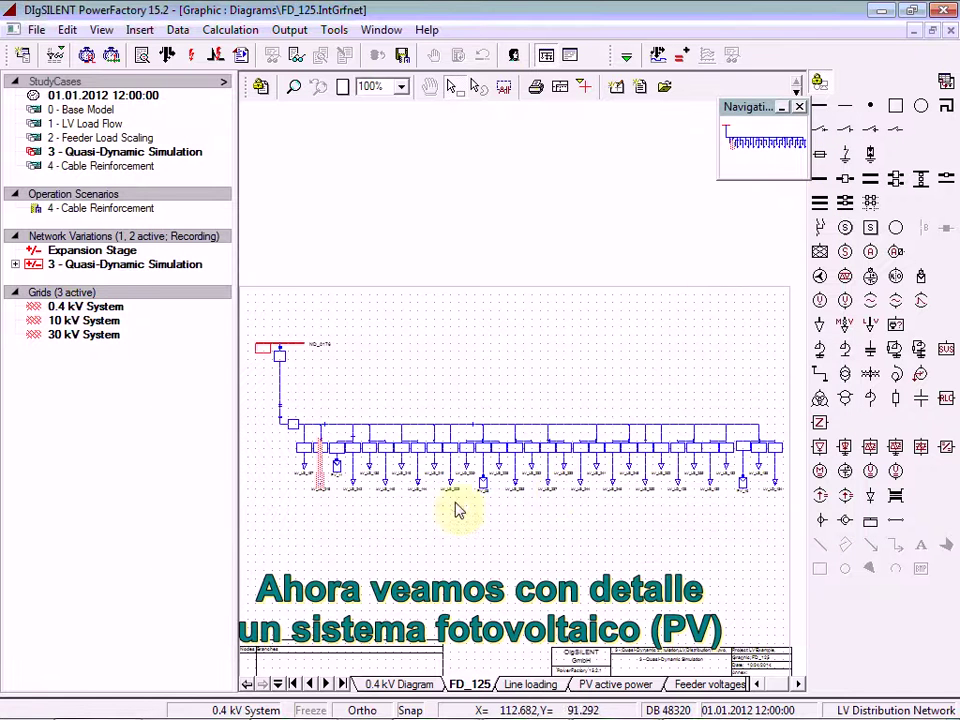
{"action": "double_click", "coordinate": [483, 480]}
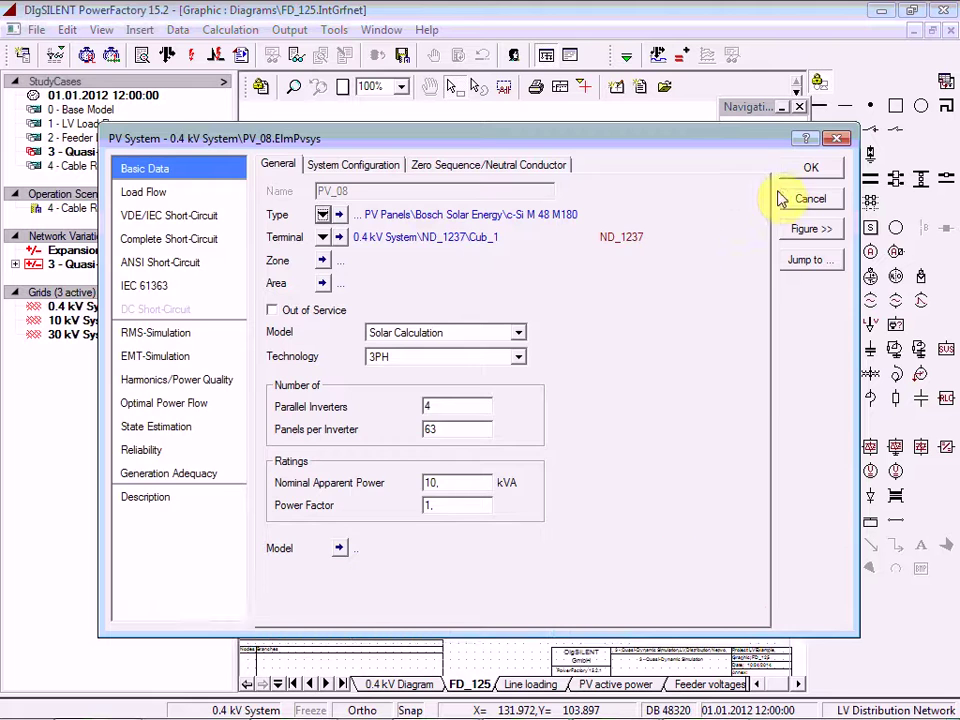
{"action": "left_click", "coordinate": [806, 170]}
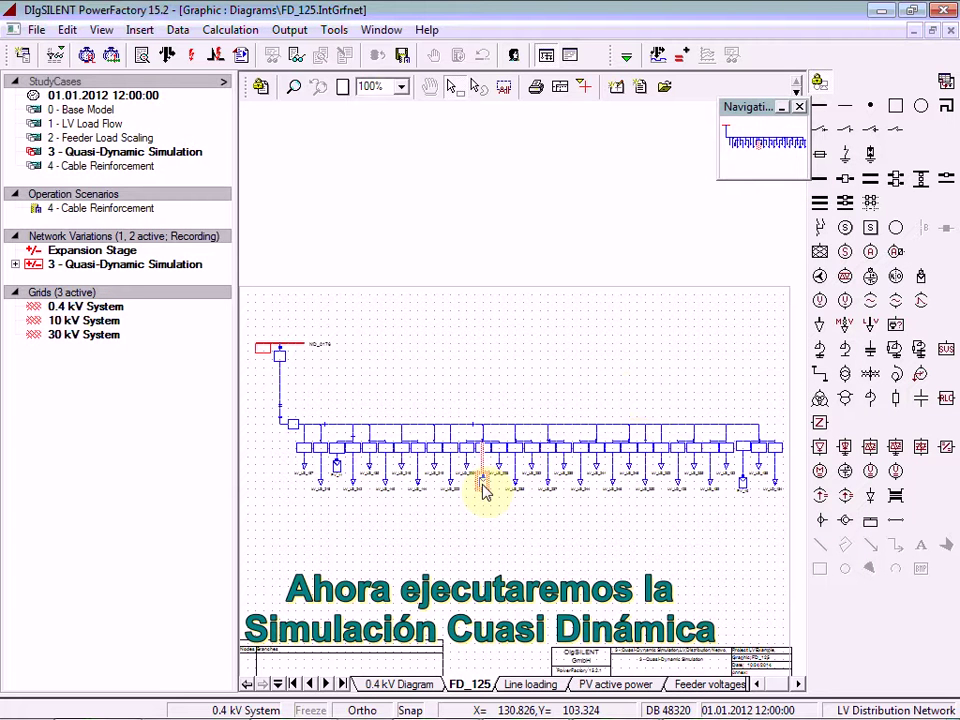
On the fully zoomed-out 0.4 kV diagram, run the hourly simulation for 28.04–05.05.2014.
{"action": "left_click", "coordinate": [383, 684]}
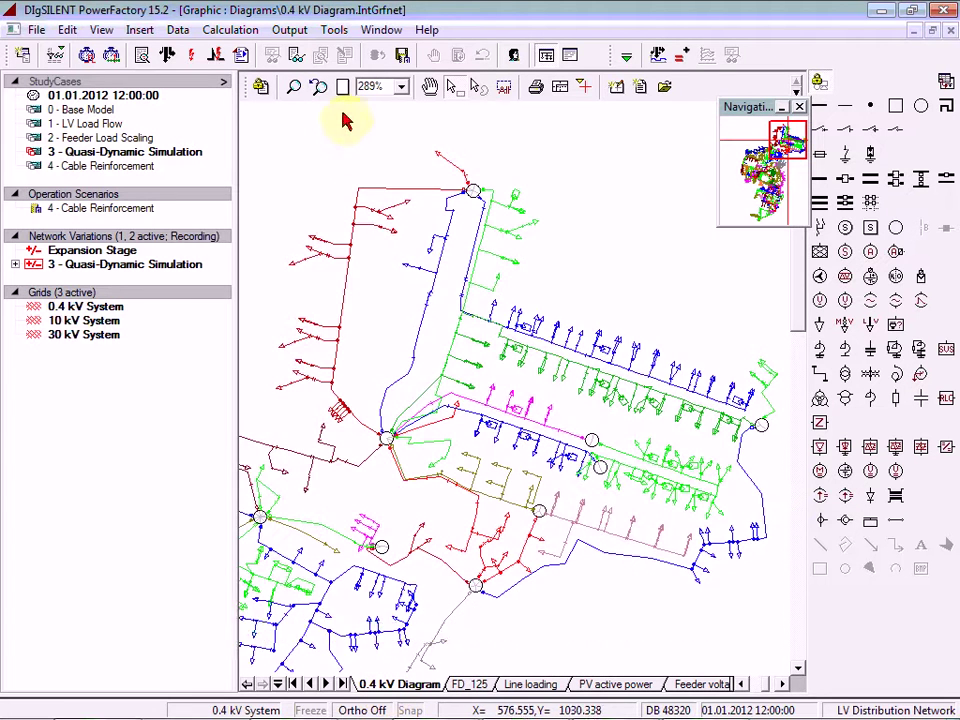
{"action": "left_click", "coordinate": [341, 87]}
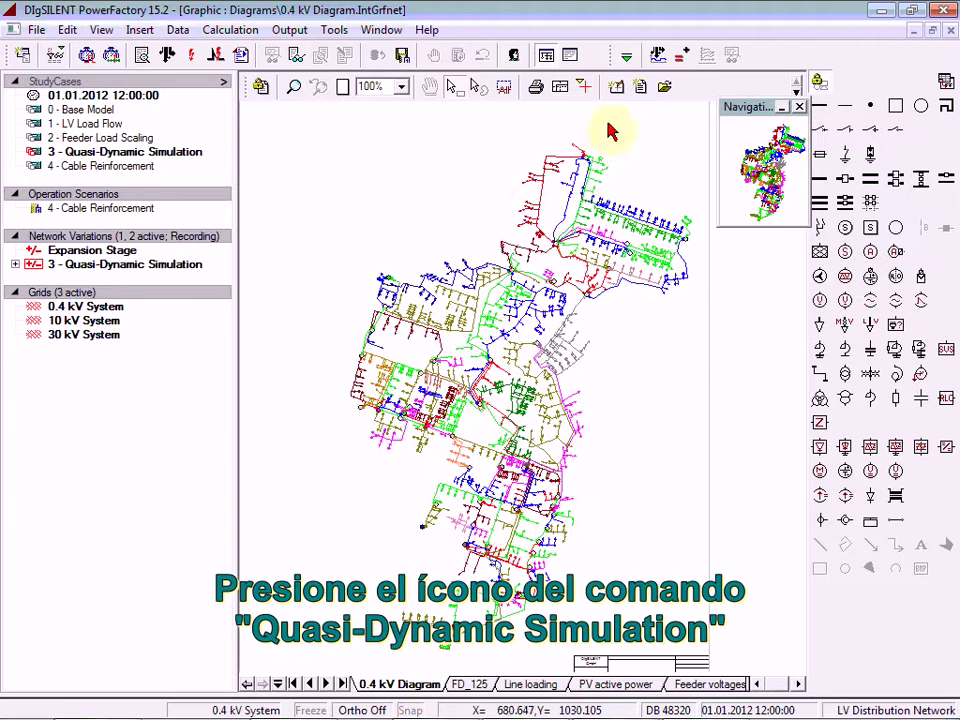
{"action": "left_click", "coordinate": [658, 58]}
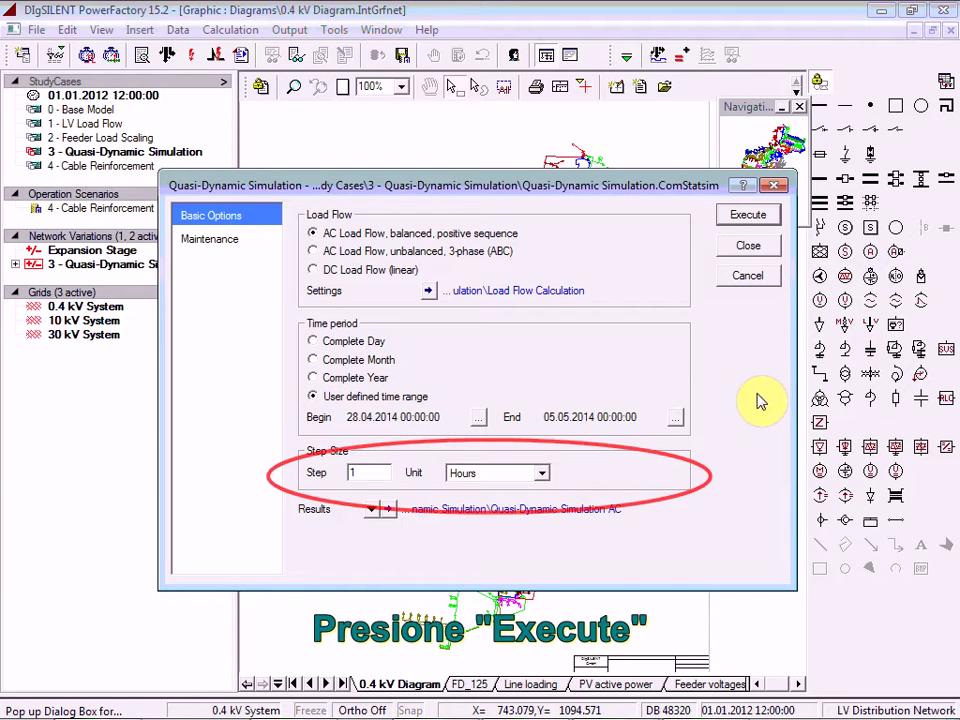
{"action": "left_click", "coordinate": [748, 214]}
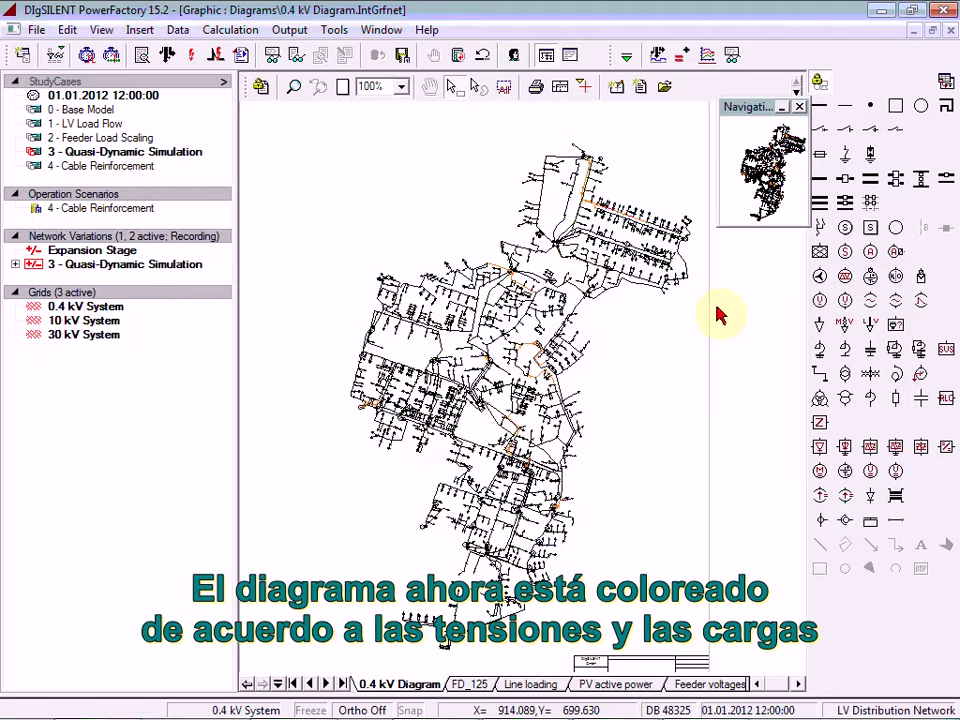
Apply high-resolution heatmap colouring to the 0.4 kV diagram.
{"action": "left_click", "coordinate": [797, 93]}
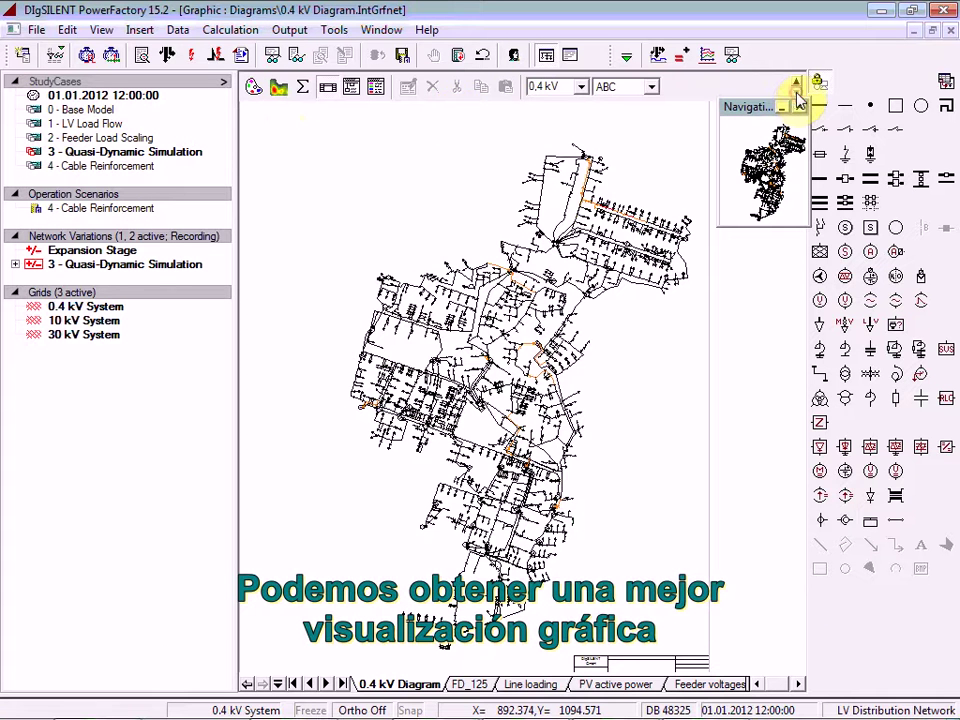
{"action": "left_click", "coordinate": [280, 91]}
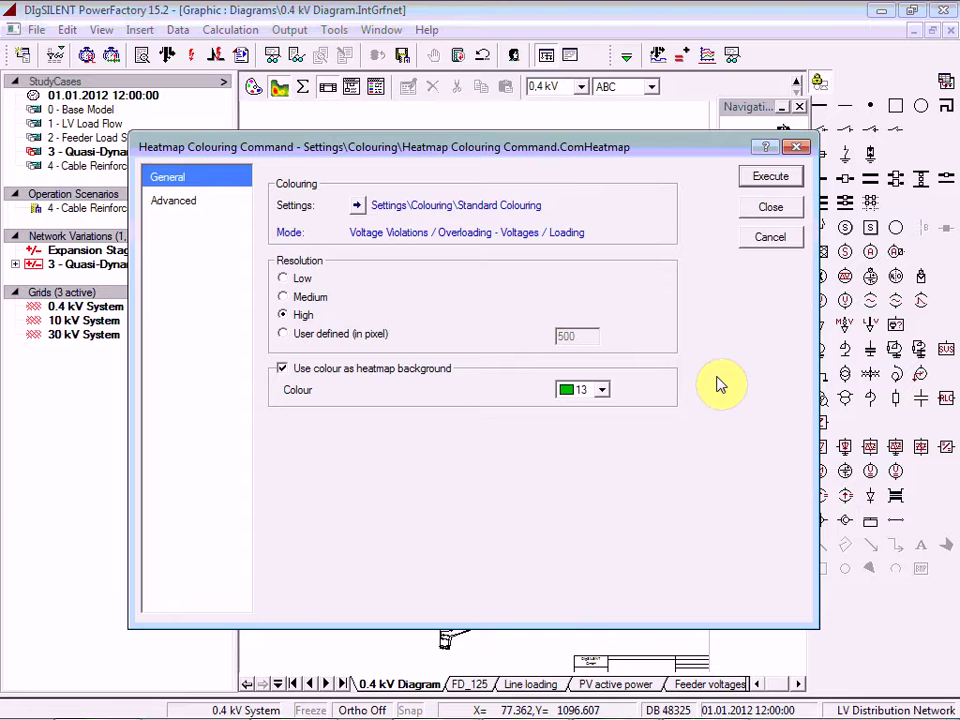
{"action": "left_click", "coordinate": [760, 180]}
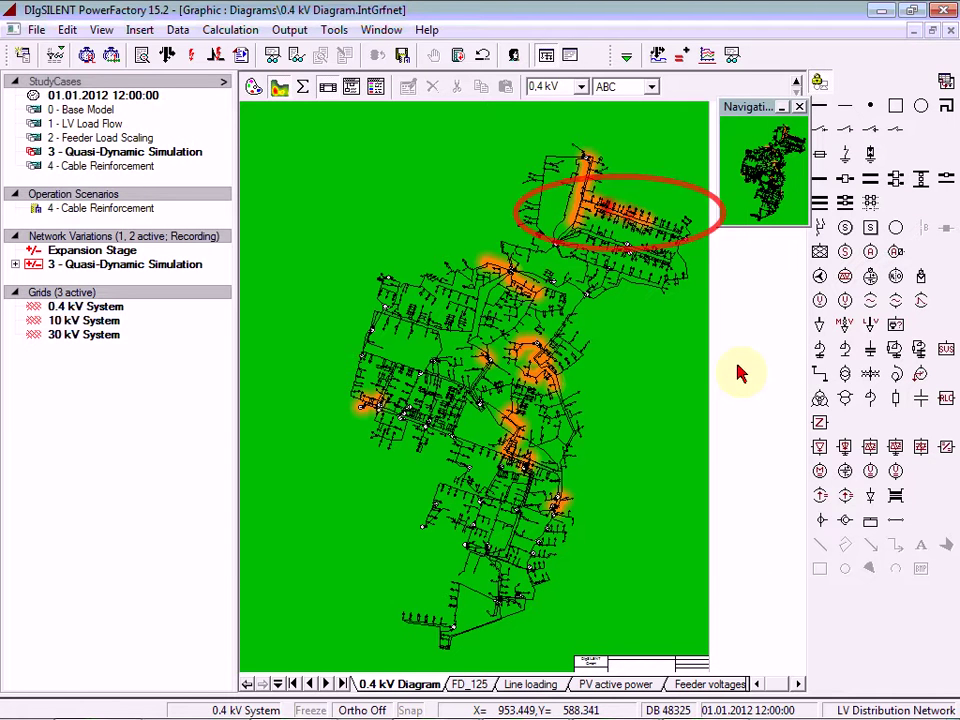
Generate the Loading Ranges report and mark the most loaded line, LN_0234, in FD_125.
{"action": "left_click", "coordinate": [729, 58]}
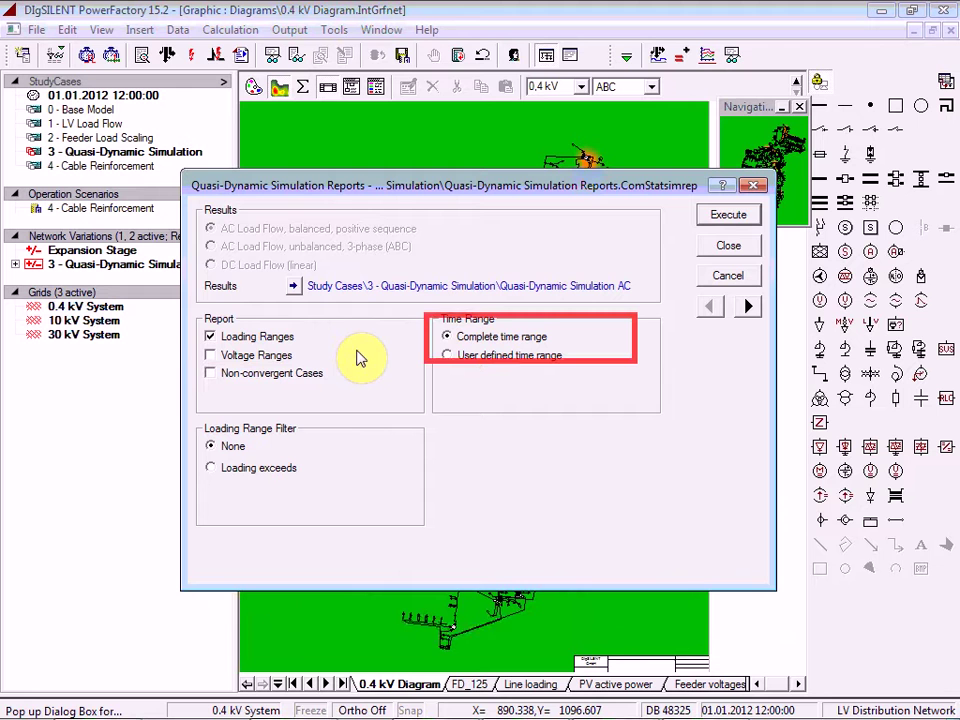
{"action": "left_click", "coordinate": [728, 214]}
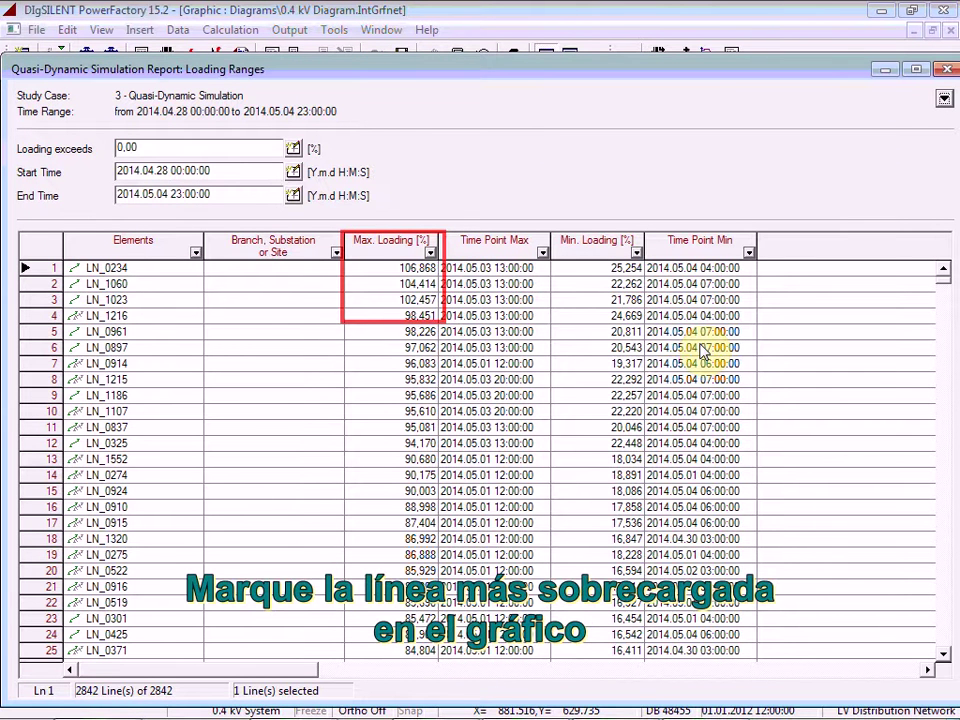
{"action": "left_click", "coordinate": [122, 268]}
{"action": "right_click", "coordinate": [140, 270]}
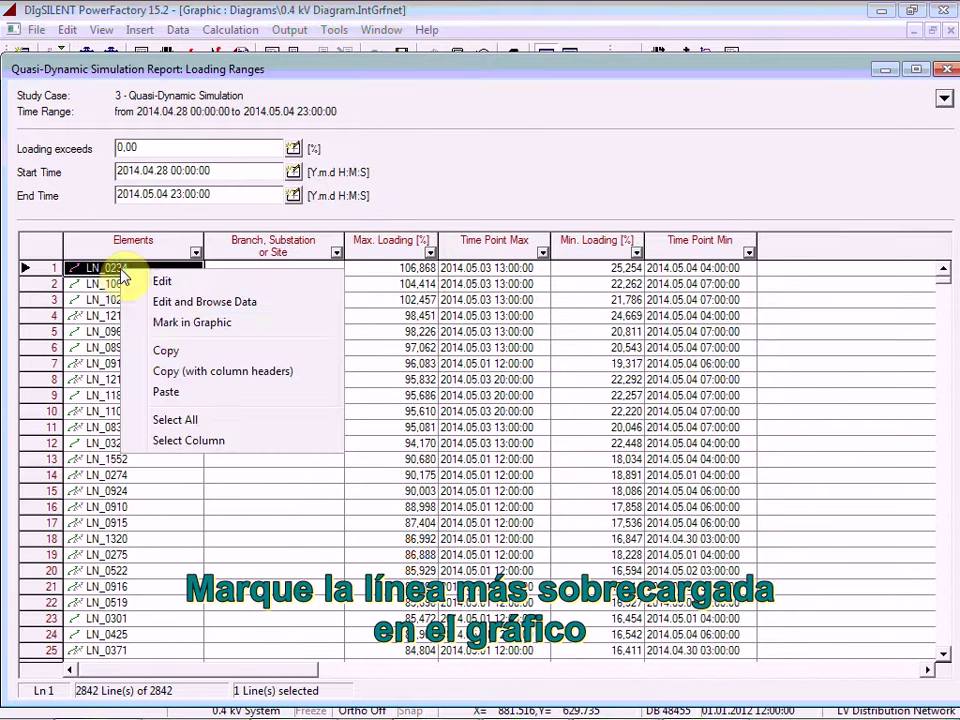
{"action": "left_click", "coordinate": [175, 330]}
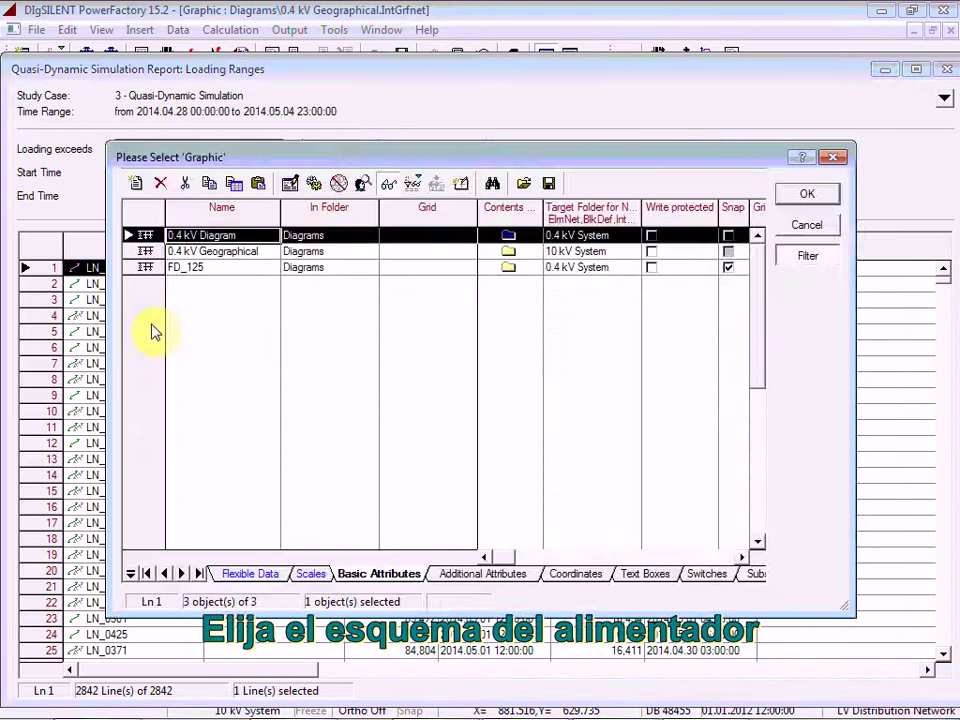
{"action": "double_click", "coordinate": [168, 267]}
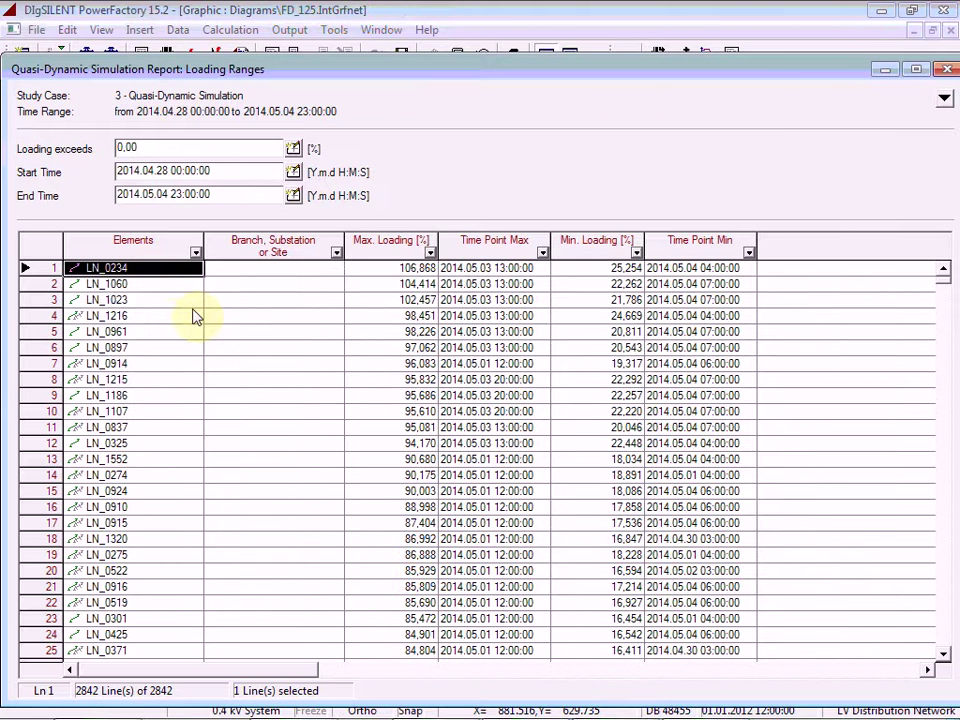
Close the report, zoom out to the whole feeder page, and plot the overloaded line's loading (c:loading).
{"action": "left_click", "coordinate": [946, 70]}
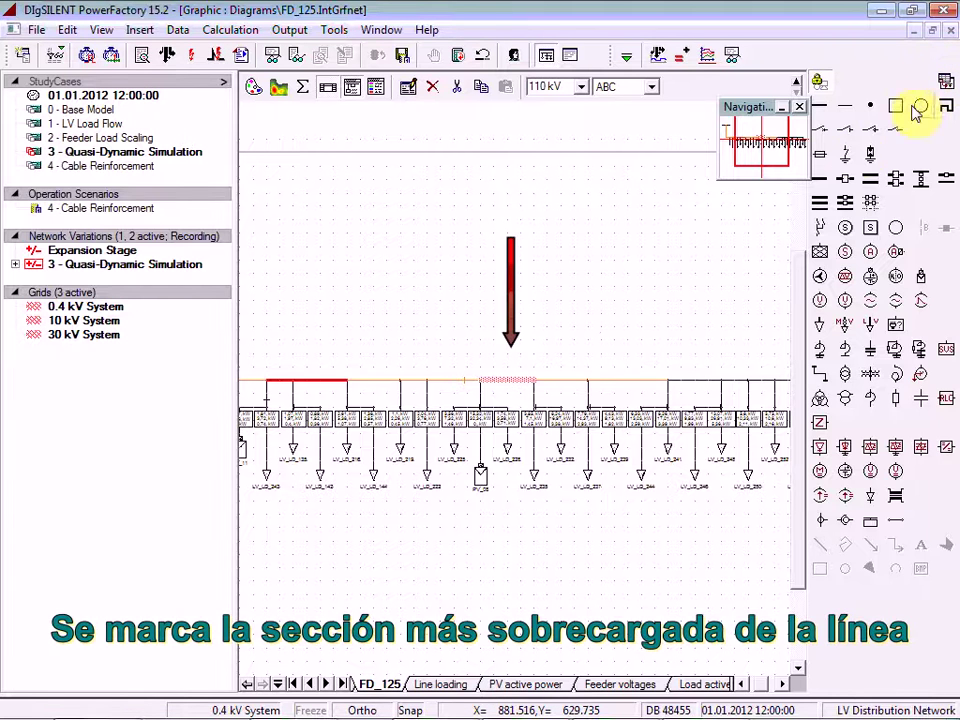
{"action": "left_click", "coordinate": [685, 319]}
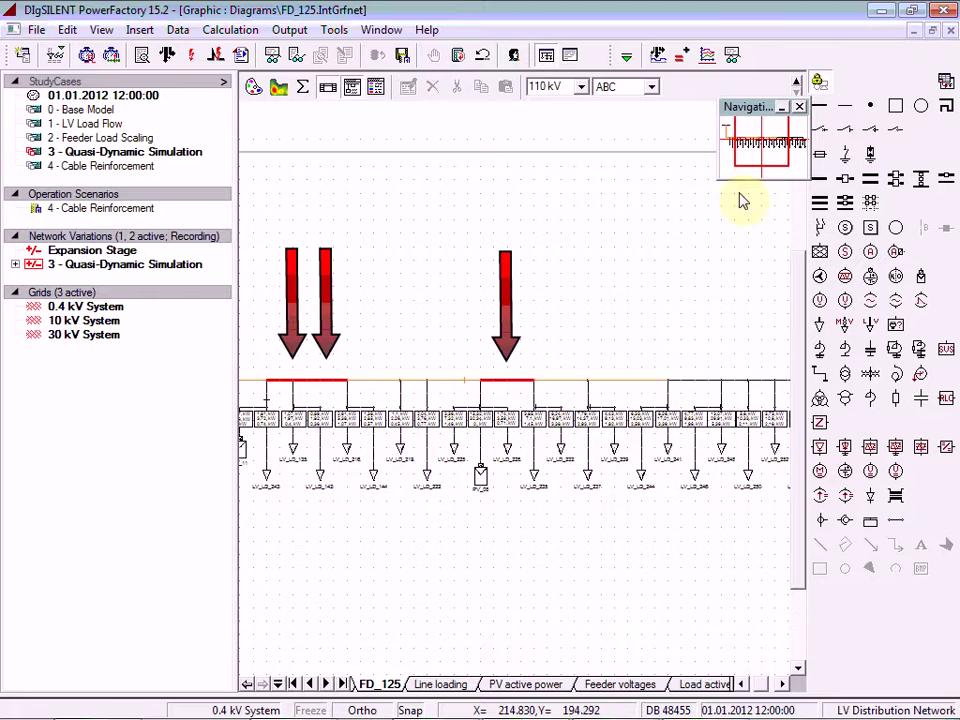
{"action": "left_click", "coordinate": [797, 82]}
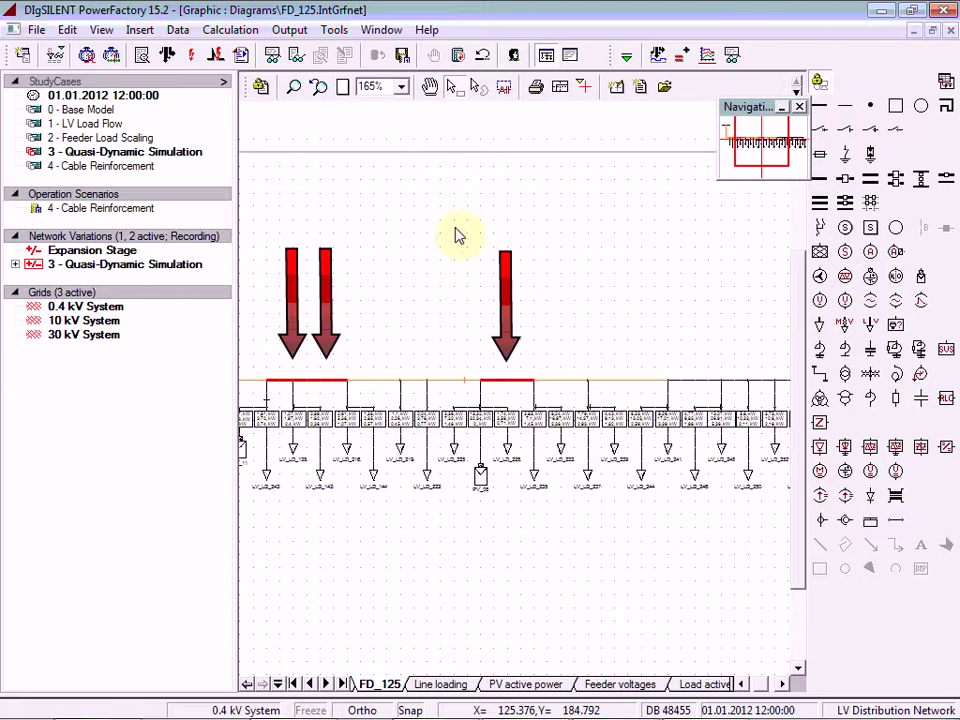
{"action": "left_click", "coordinate": [343, 88]}
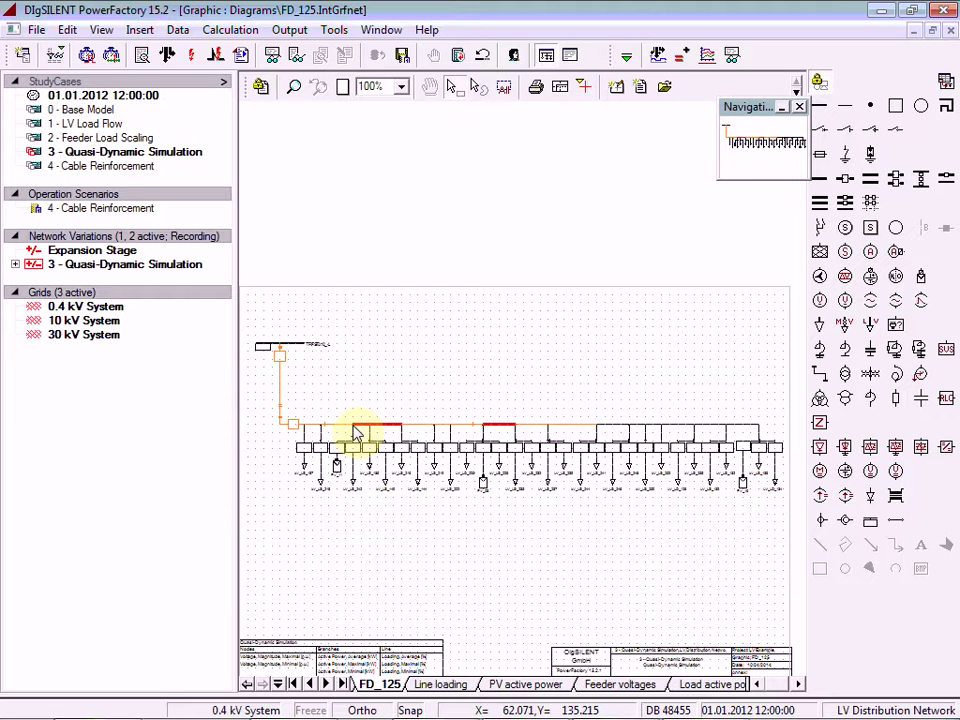
{"action": "right_click", "coordinate": [498, 430]}
{"action": "mouse_move", "coordinate": [545, 215]}
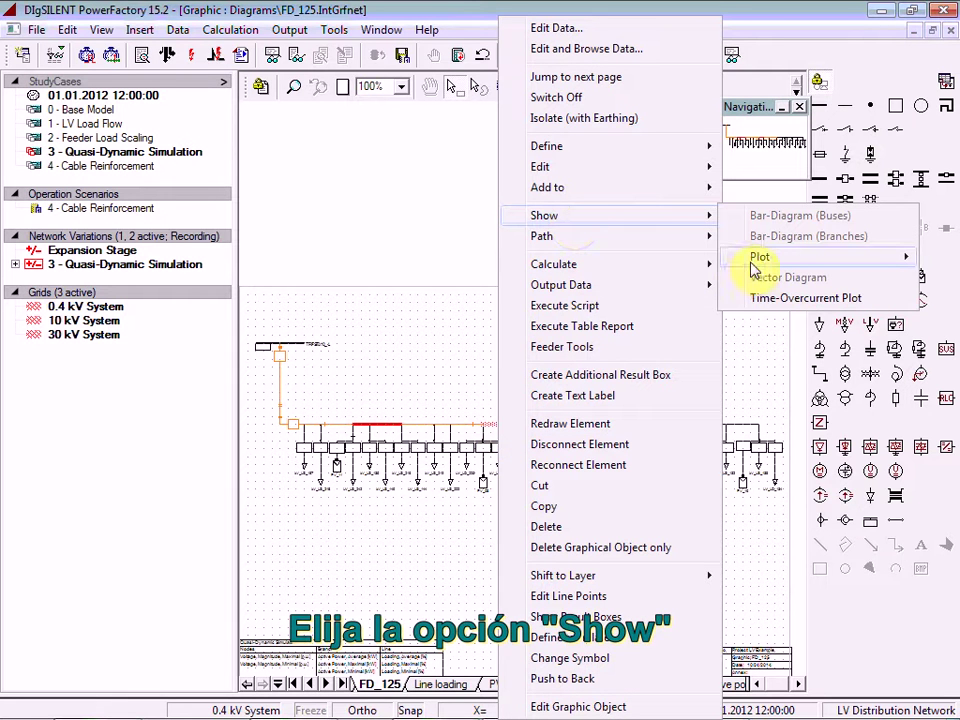
{"action": "mouse_move", "coordinate": [760, 257]}
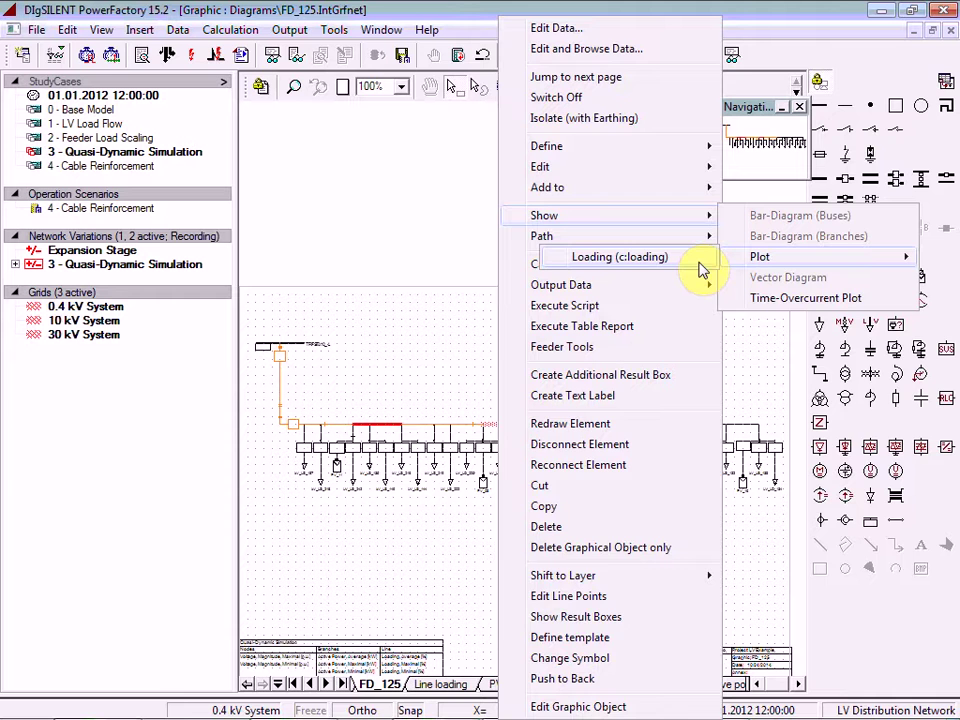
{"action": "left_click", "coordinate": [700, 268]}
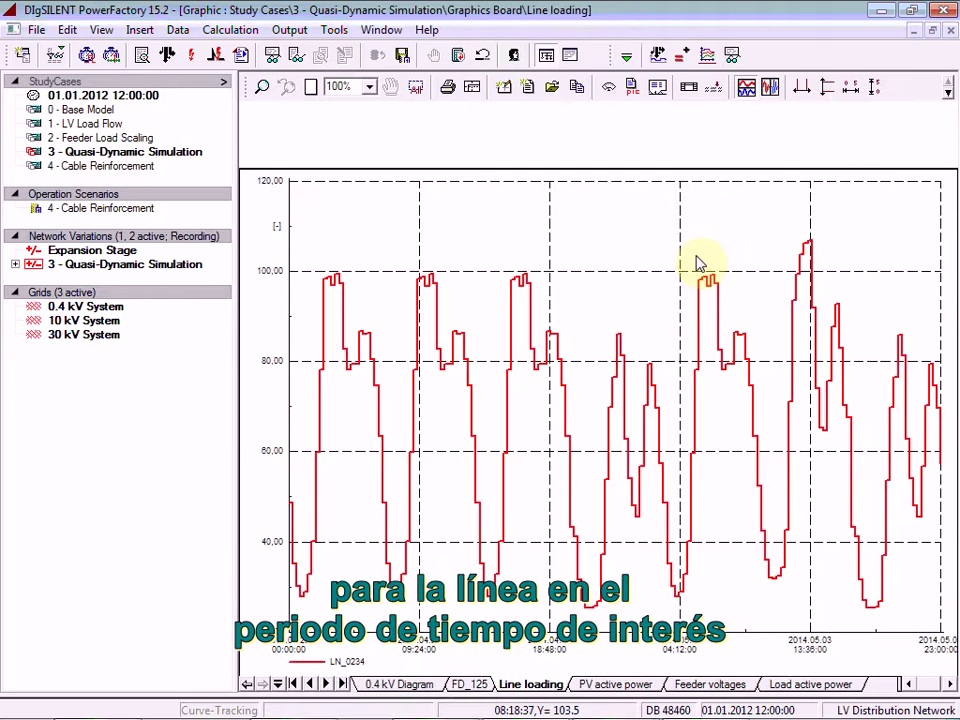
Set a constant y-value line of 100 on the LN_0234 loading plot.
{"action": "right_click", "coordinate": [700, 264]}
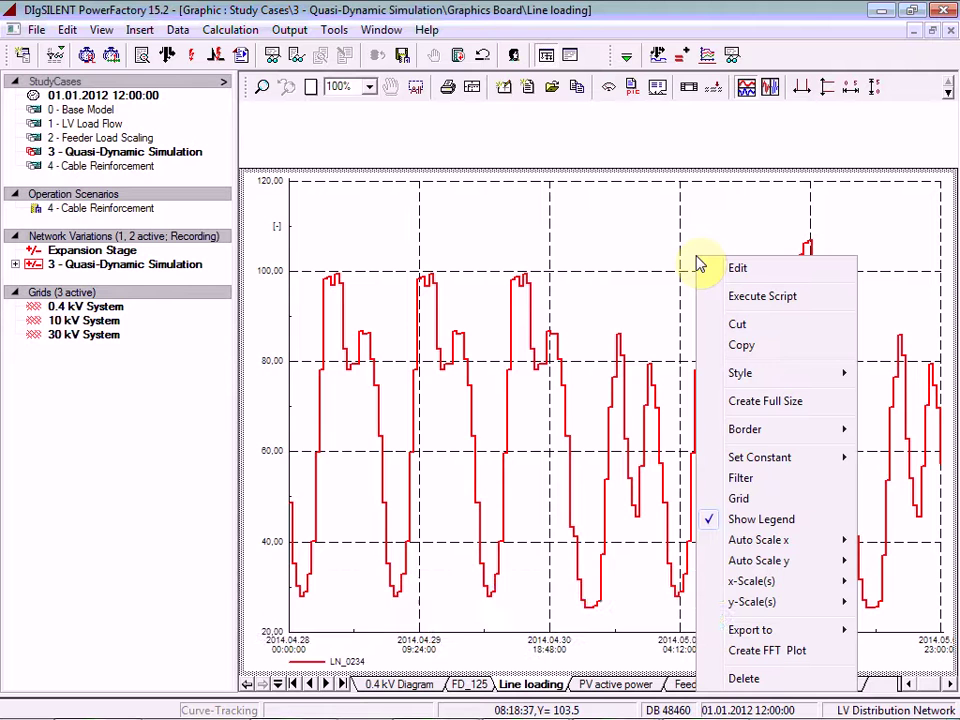
{"action": "mouse_move", "coordinate": [760, 457]}
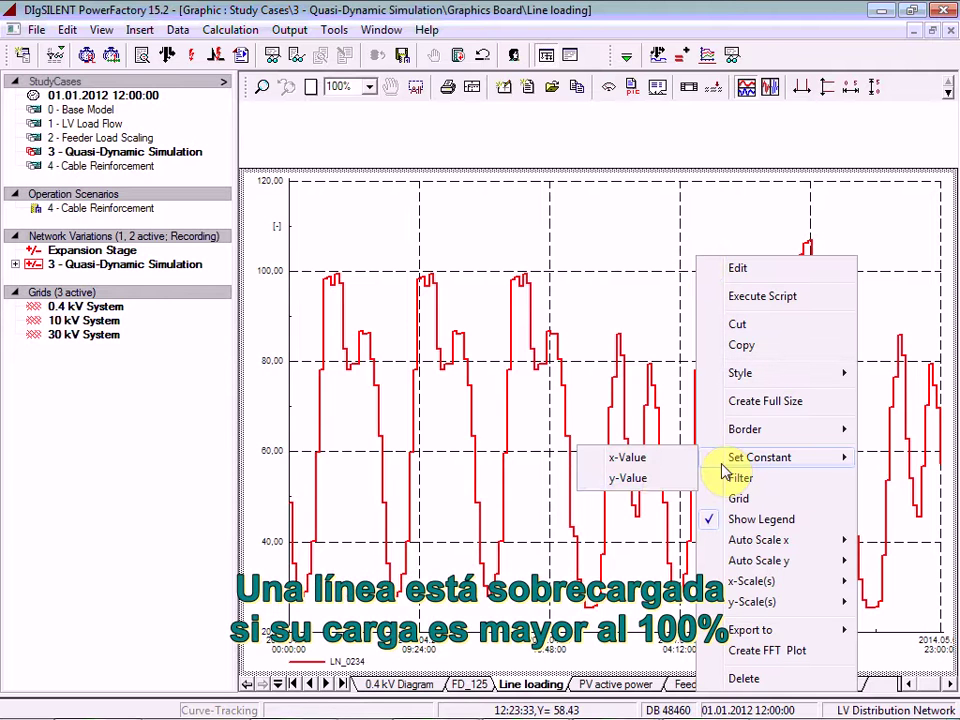
{"action": "left_click", "coordinate": [664, 483]}
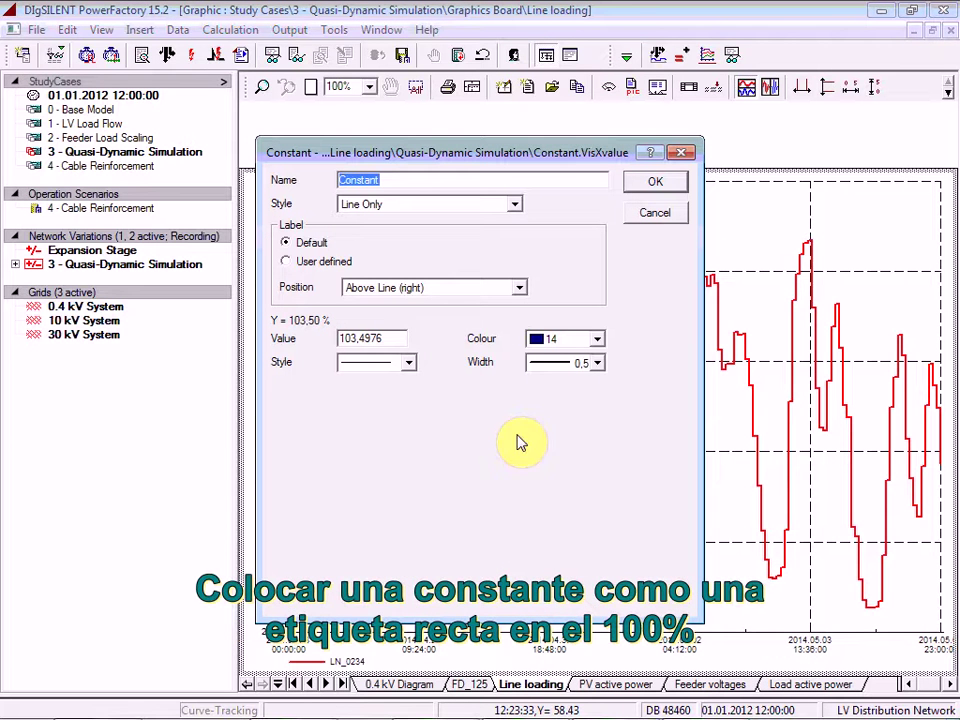
{"action": "double_click", "coordinate": [393, 340]}
{"action": "type", "text": "100"}
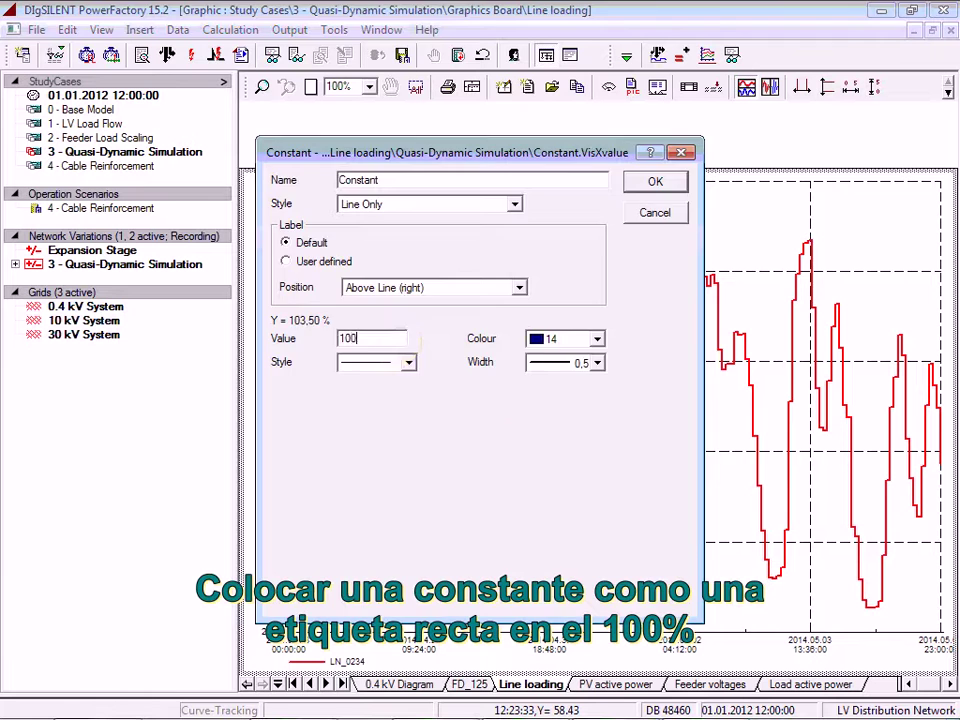
{"action": "key", "text": "Return"}
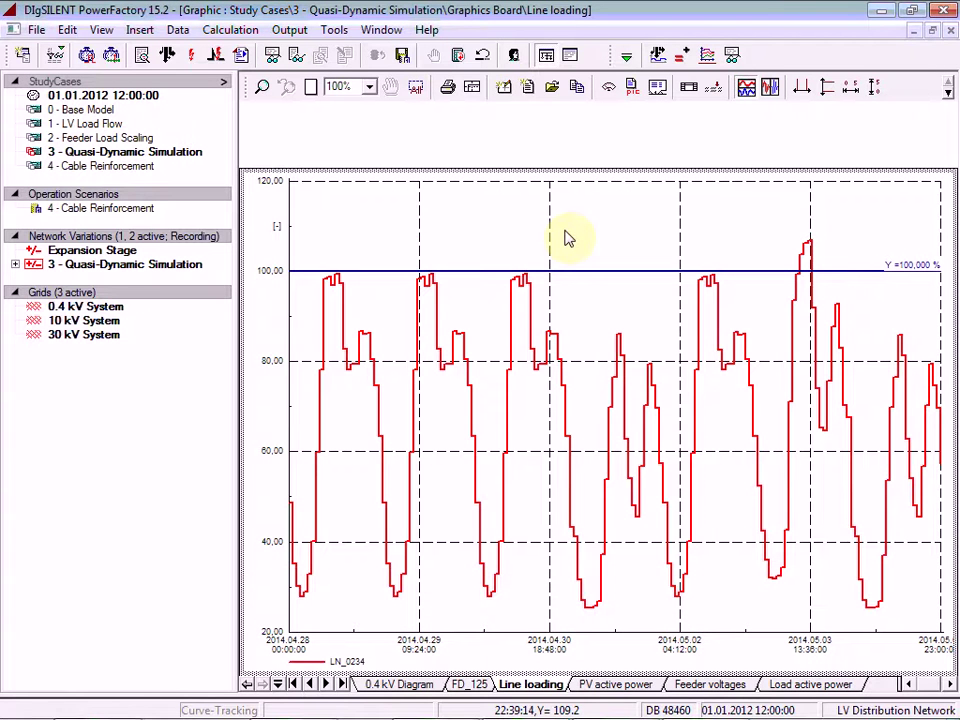
Add a value label at the curve peak: 106.868% at 13:00 on 03.05.2014.
{"action": "left_click", "coordinate": [948, 92]}
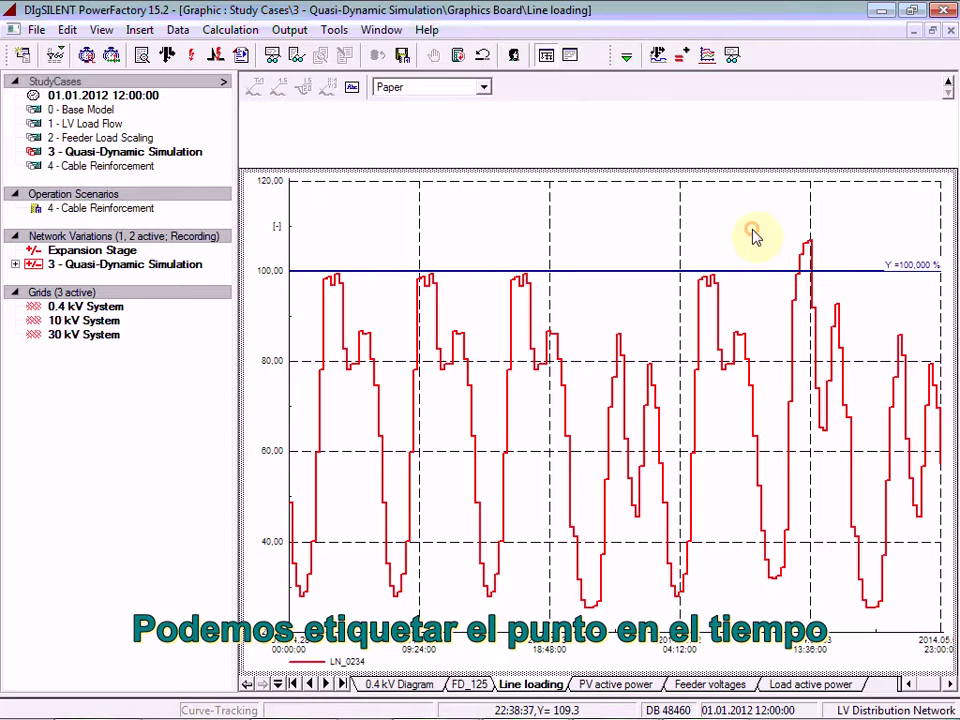
{"action": "left_click", "coordinate": [808, 245]}
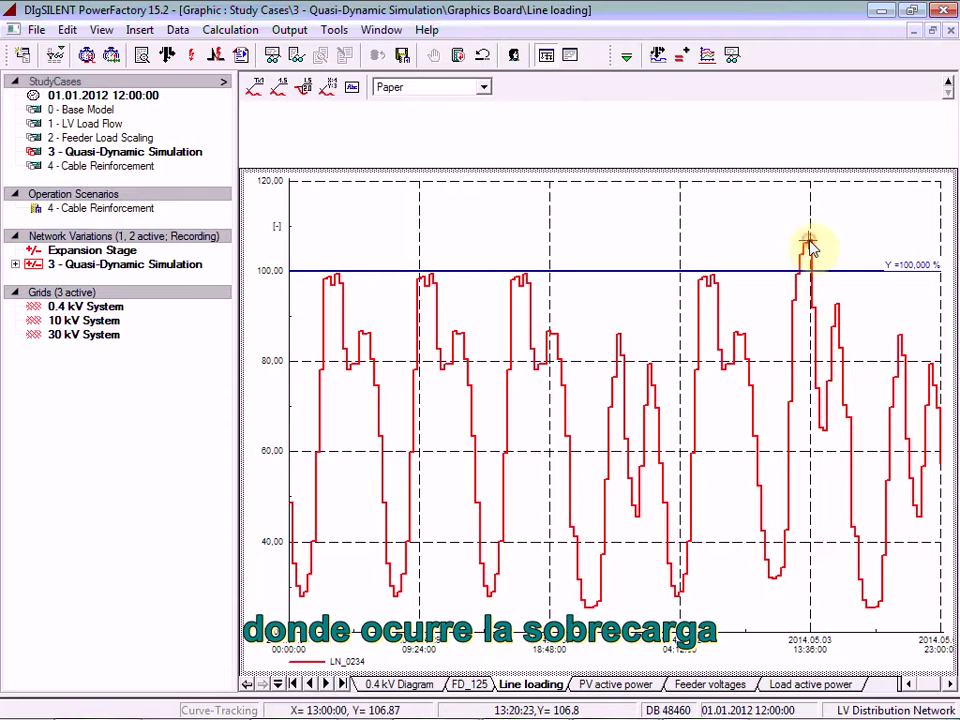
{"action": "left_click", "coordinate": [288, 92]}
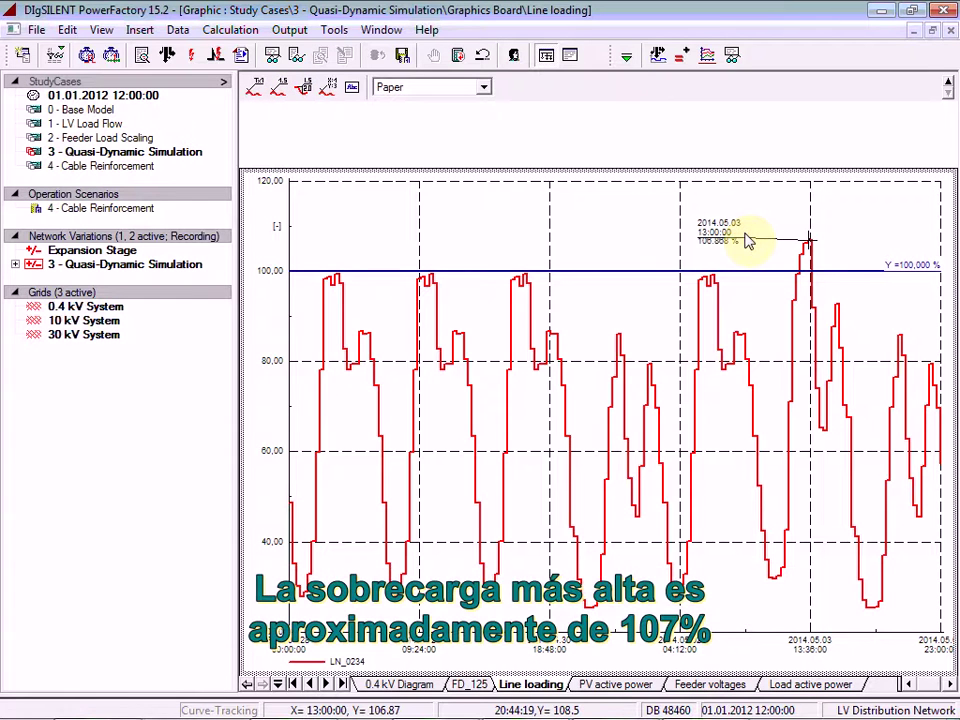
{"action": "left_click", "coordinate": [745, 240]}
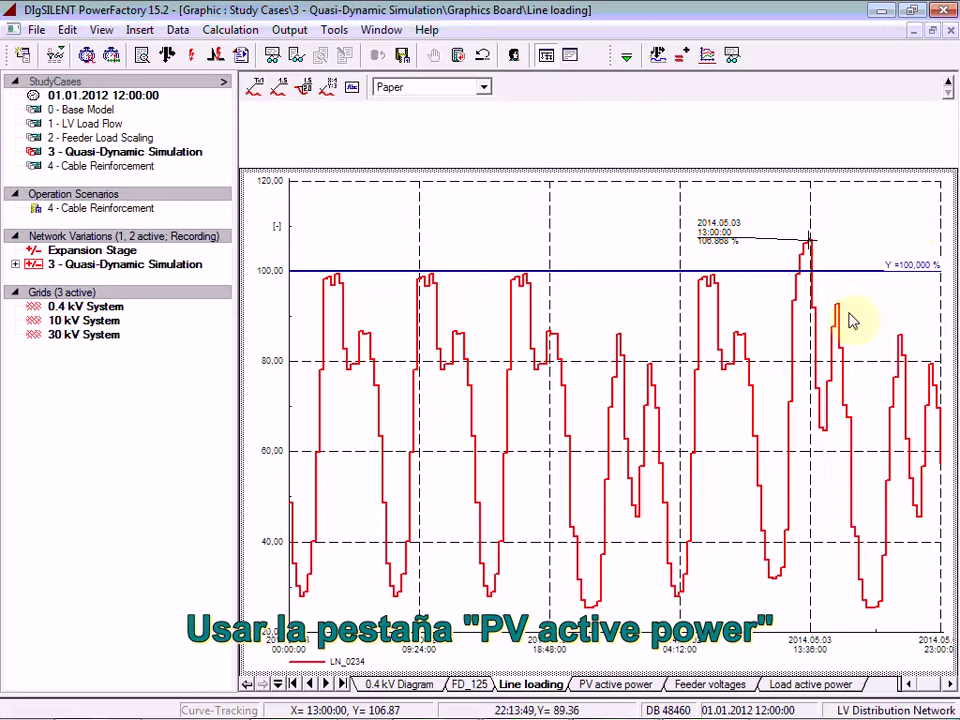
Browse the PV active power, feeder voltages and load active power plot pages.
{"action": "left_click", "coordinate": [621, 684]}
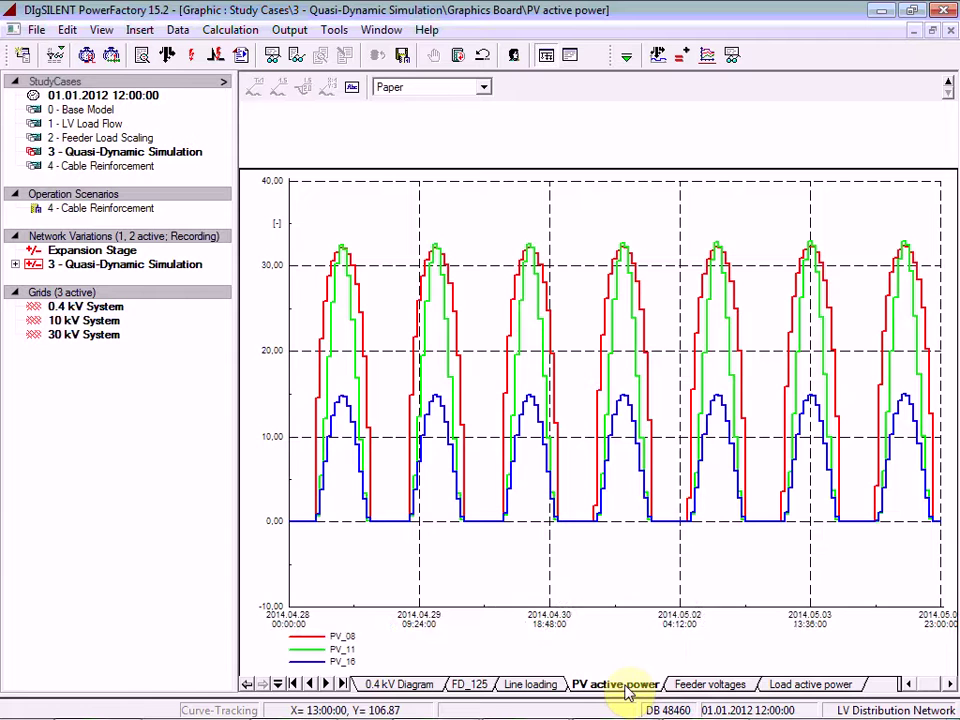
{"action": "left_click", "coordinate": [703, 684]}
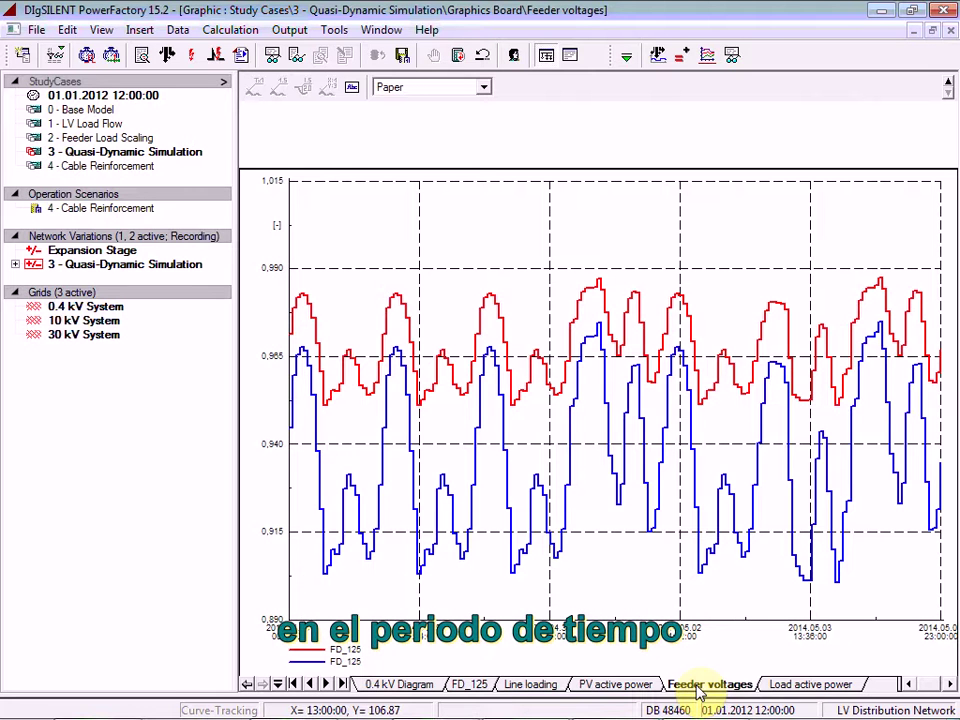
{"action": "left_click", "coordinate": [806, 686]}
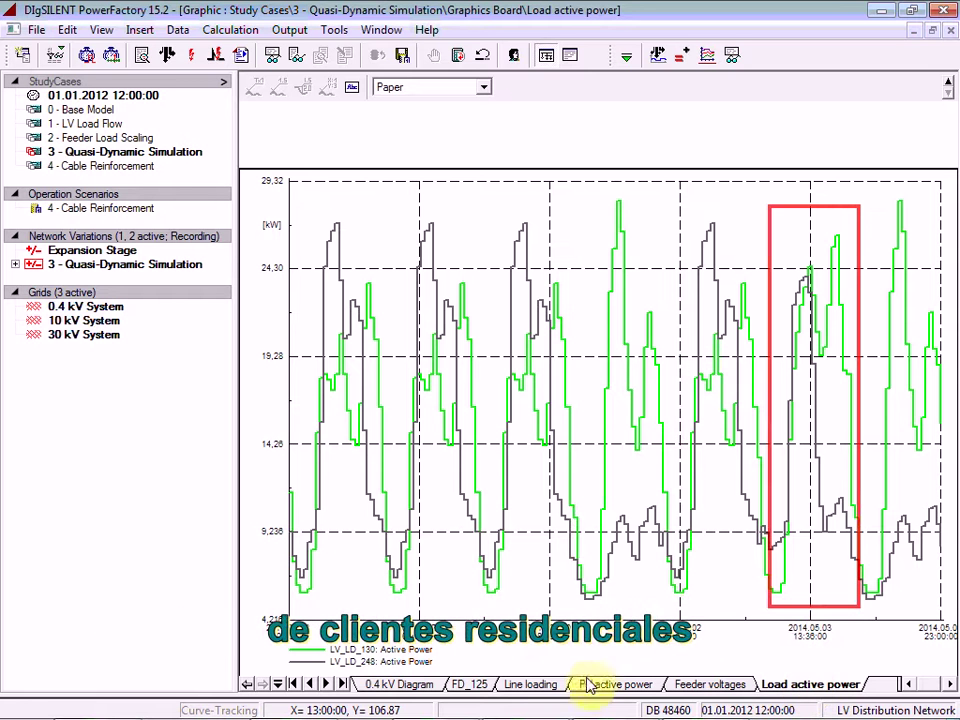
List all network loads in the Flexible Data view, starting from the FD_125 feeder diagram.
{"action": "left_click", "coordinate": [485, 686]}
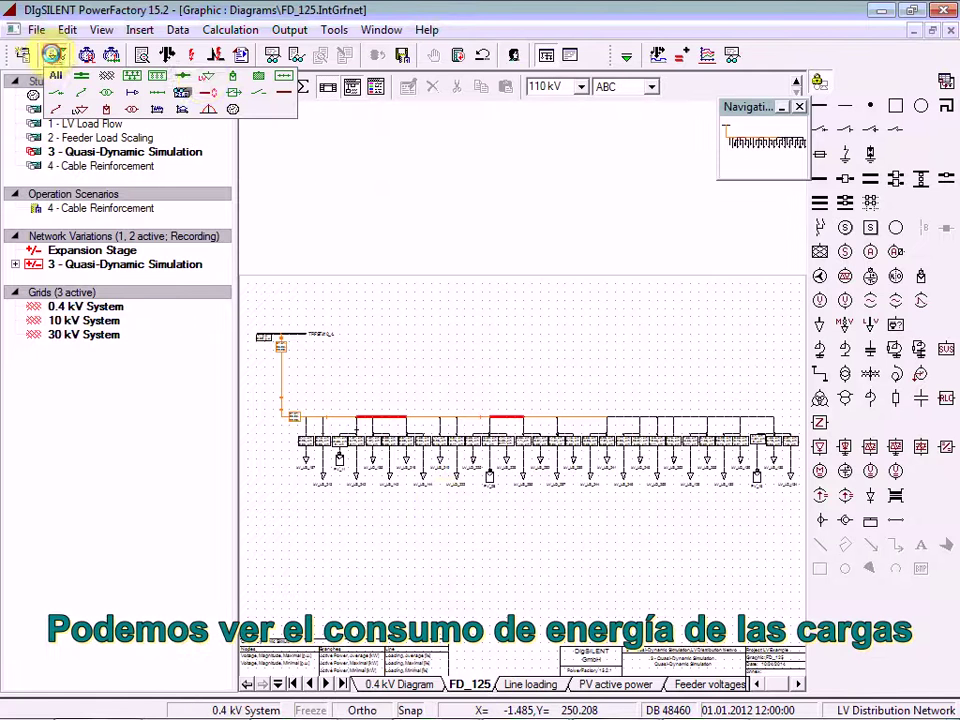
{"action": "left_click", "coordinate": [55, 54]}
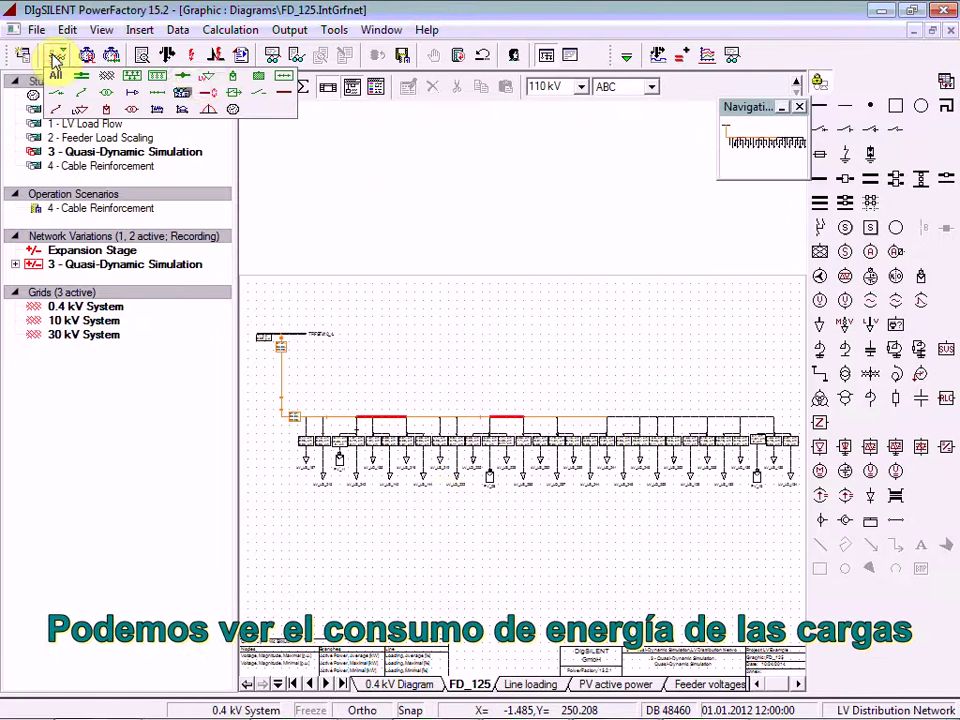
{"action": "left_click", "coordinate": [212, 82]}
{"action": "left_click", "coordinate": [255, 513]}
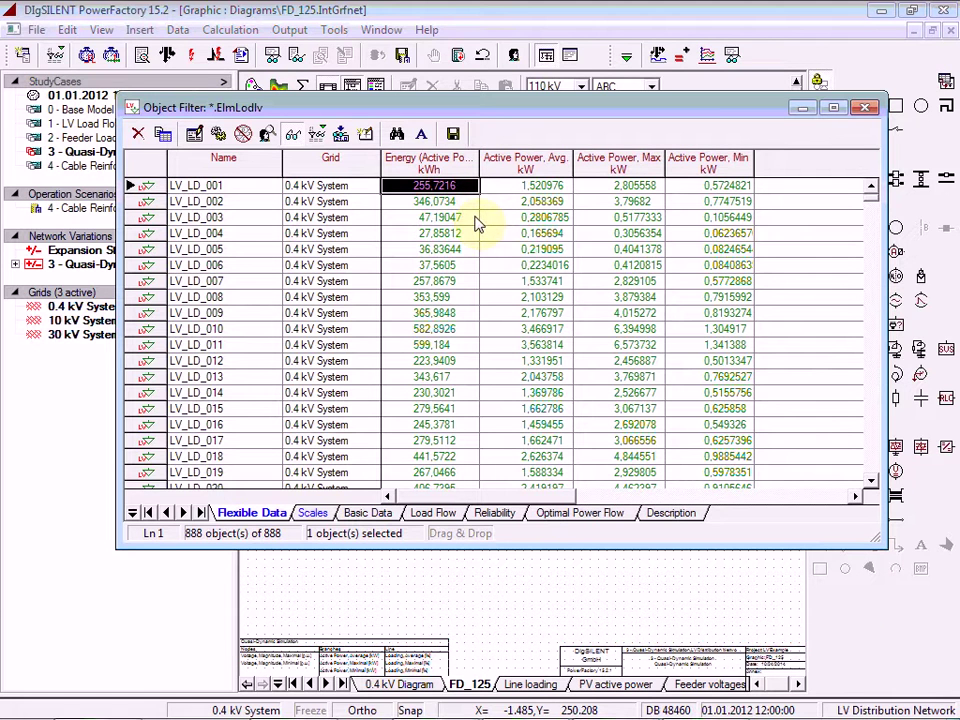
Show the loads' energy E and P:avg, P:max, P:min values, then close the table.
{"action": "left_click", "coordinate": [341, 134]}
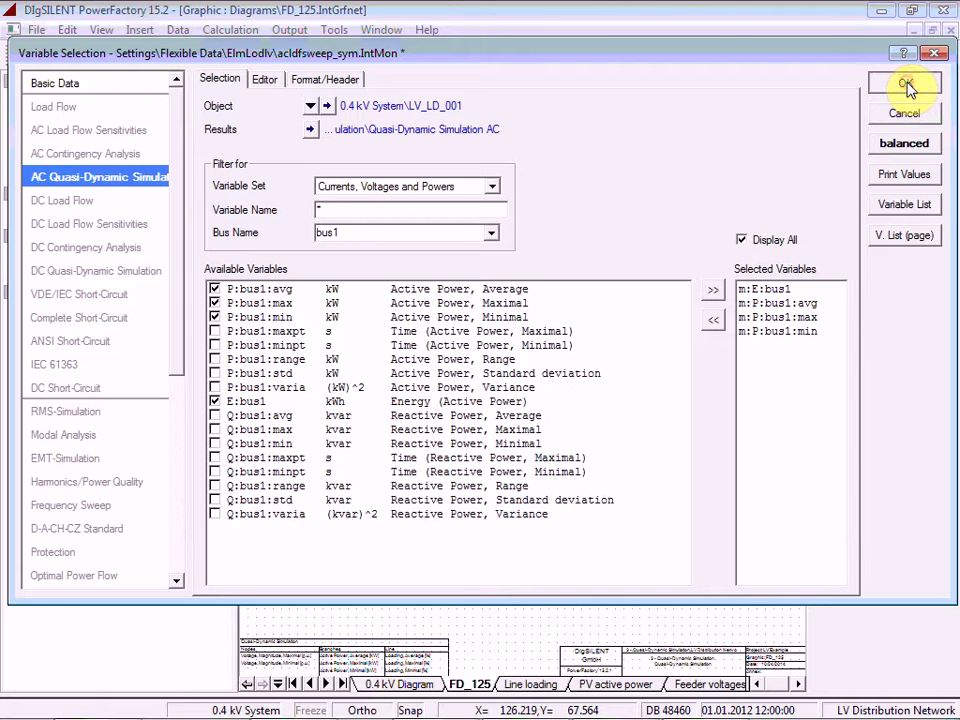
{"action": "left_click", "coordinate": [905, 84]}
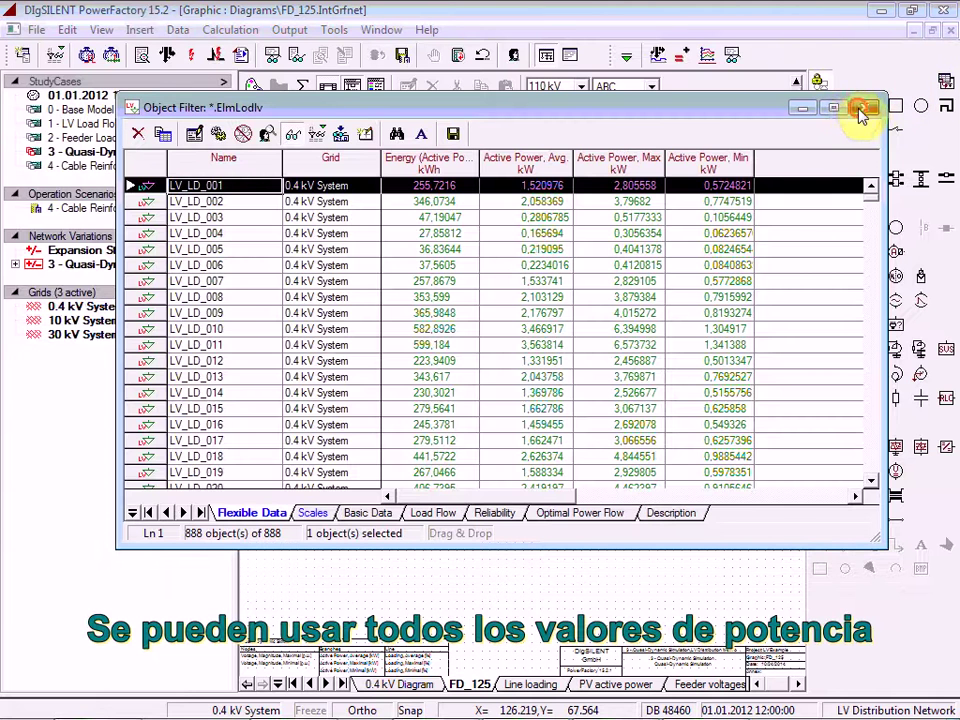
{"action": "left_click", "coordinate": [868, 108]}
{"action": "left_click", "coordinate": [53, 57]}
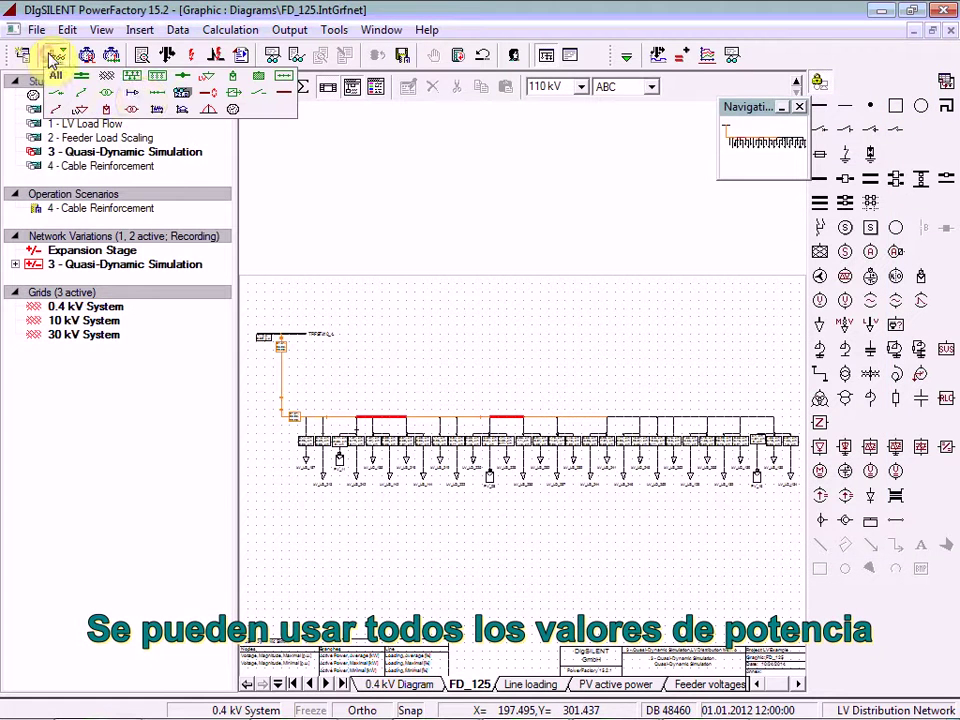
List the network feeders and select FD_125 in the feeder Flexible Data view.
{"action": "left_click", "coordinate": [134, 94]}
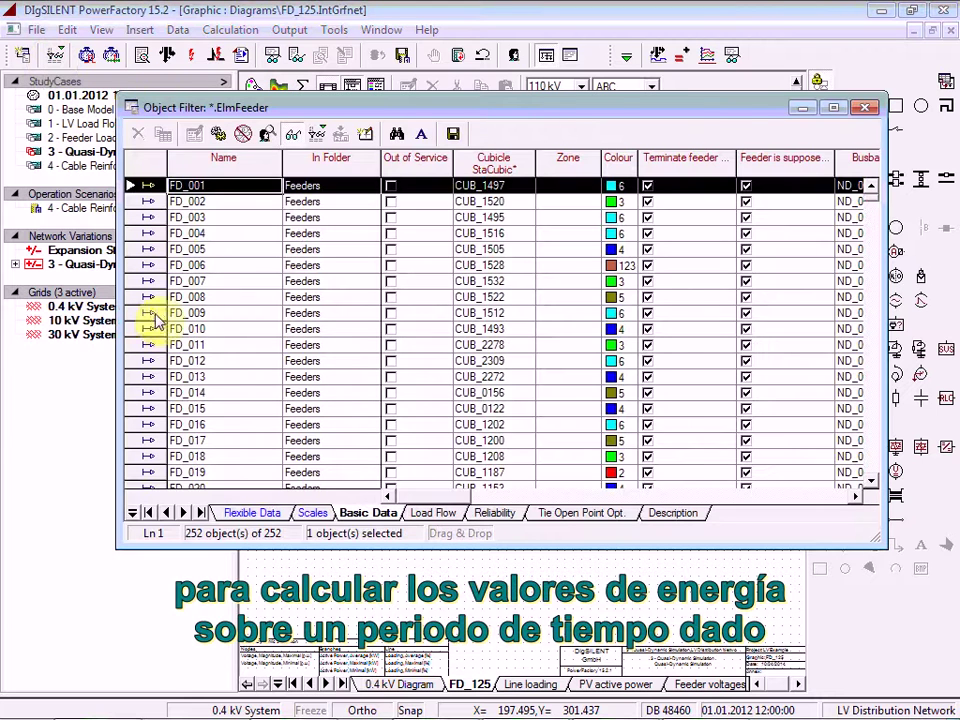
{"action": "scroll", "coordinate": [150, 368], "scroll_direction": "down", "scroll_amount": 1}
{"action": "scroll", "coordinate": [150, 368], "scroll_direction": "down", "scroll_amount": 5}
{"action": "scroll", "coordinate": [152, 372], "scroll_direction": "down", "scroll_amount": 5}
{"action": "scroll", "coordinate": [152, 373], "scroll_direction": "down", "scroll_amount": 7}
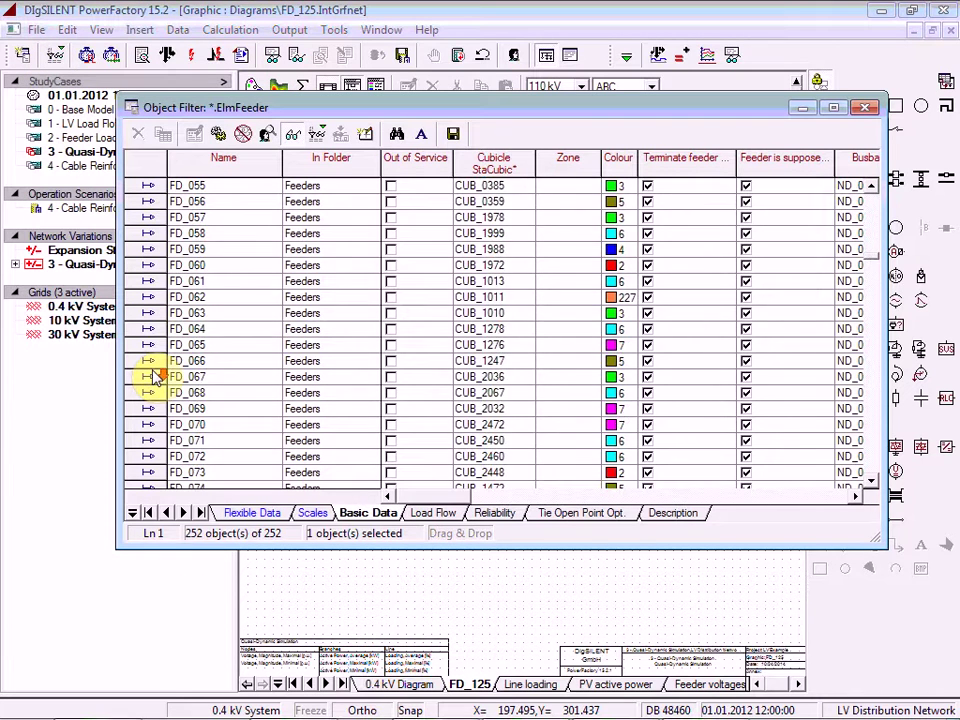
{"action": "scroll", "coordinate": [152, 373], "scroll_direction": "down", "scroll_amount": 11}
{"action": "scroll", "coordinate": [152, 373], "scroll_direction": "down", "scroll_amount": 7}
{"action": "scroll", "coordinate": [152, 374], "scroll_direction": "down", "scroll_amount": 2}
{"action": "scroll", "coordinate": [155, 374], "scroll_direction": "down", "scroll_amount": 2}
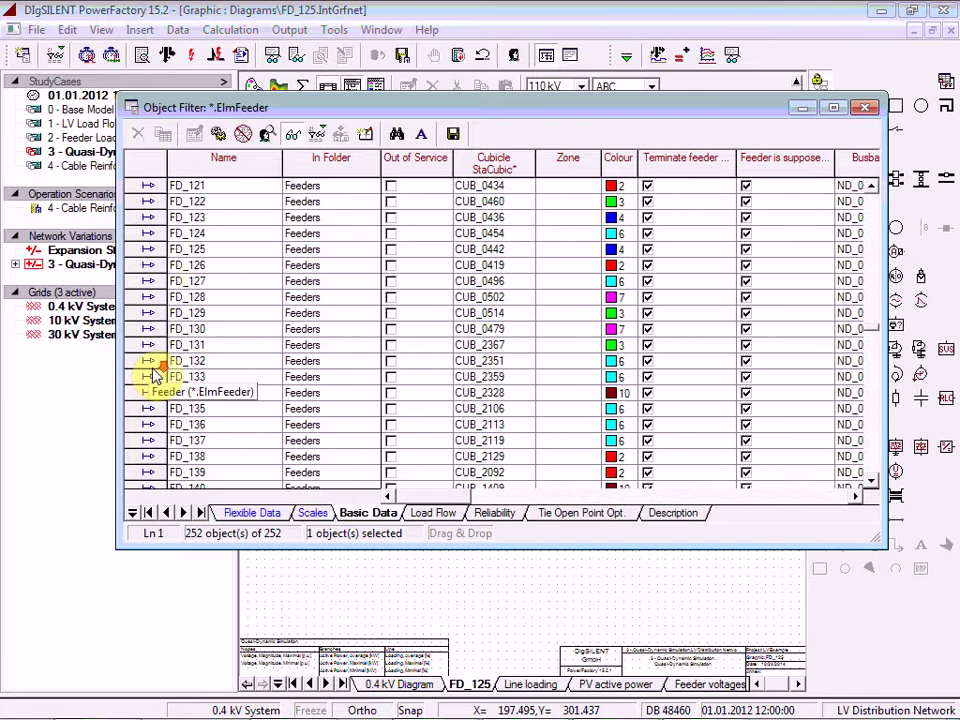
{"action": "left_click", "coordinate": [150, 250]}
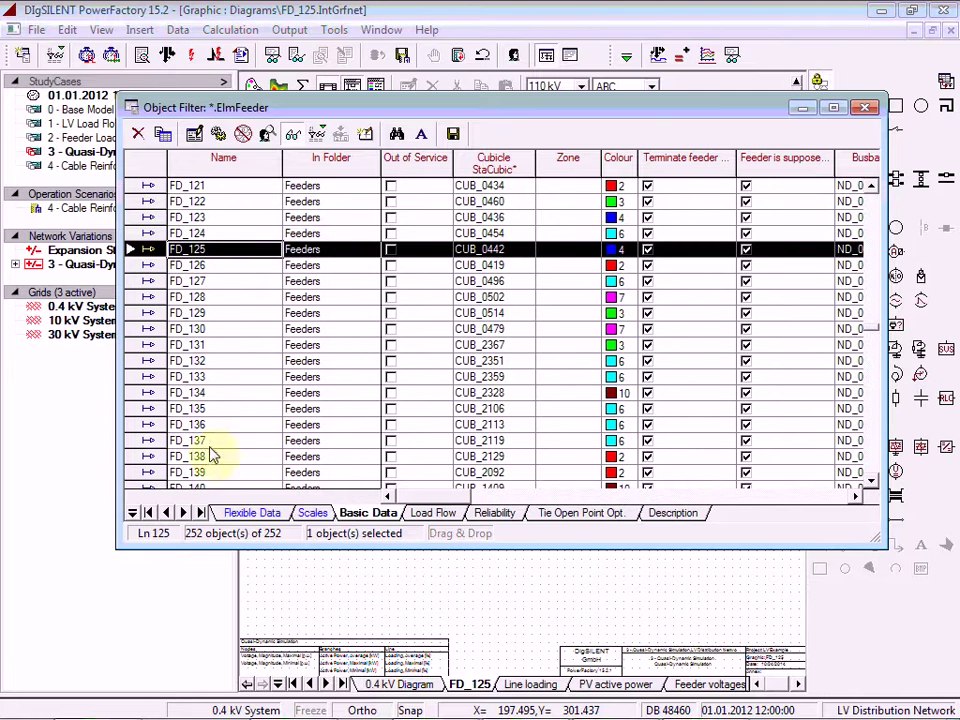
{"action": "scroll", "coordinate": [210, 355], "scroll_direction": "down", "scroll_amount": 1}
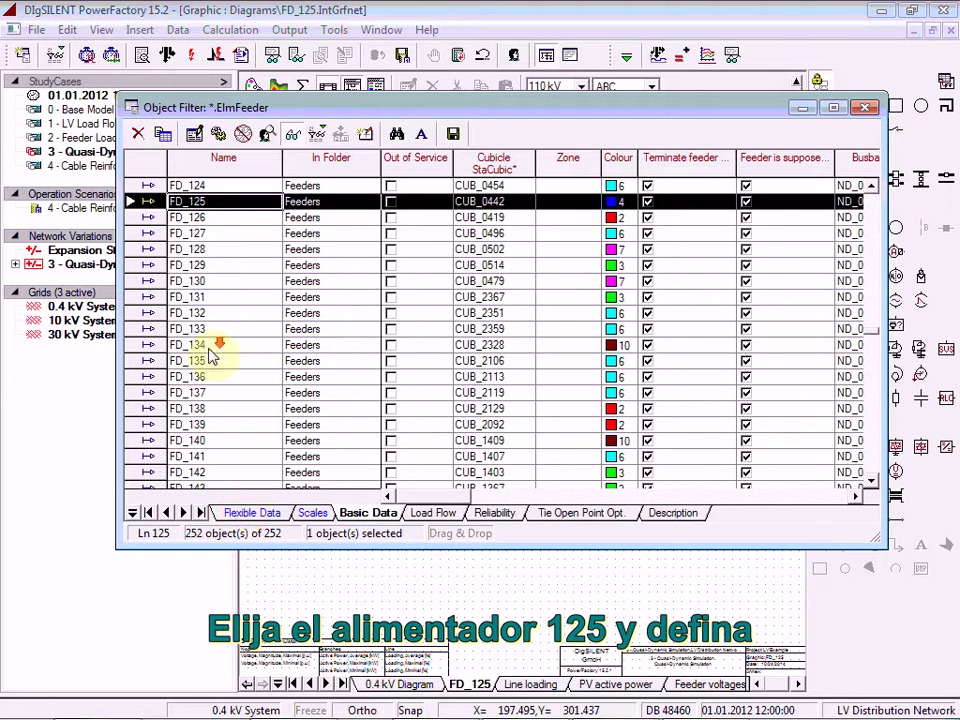
{"action": "left_click", "coordinate": [255, 512]}
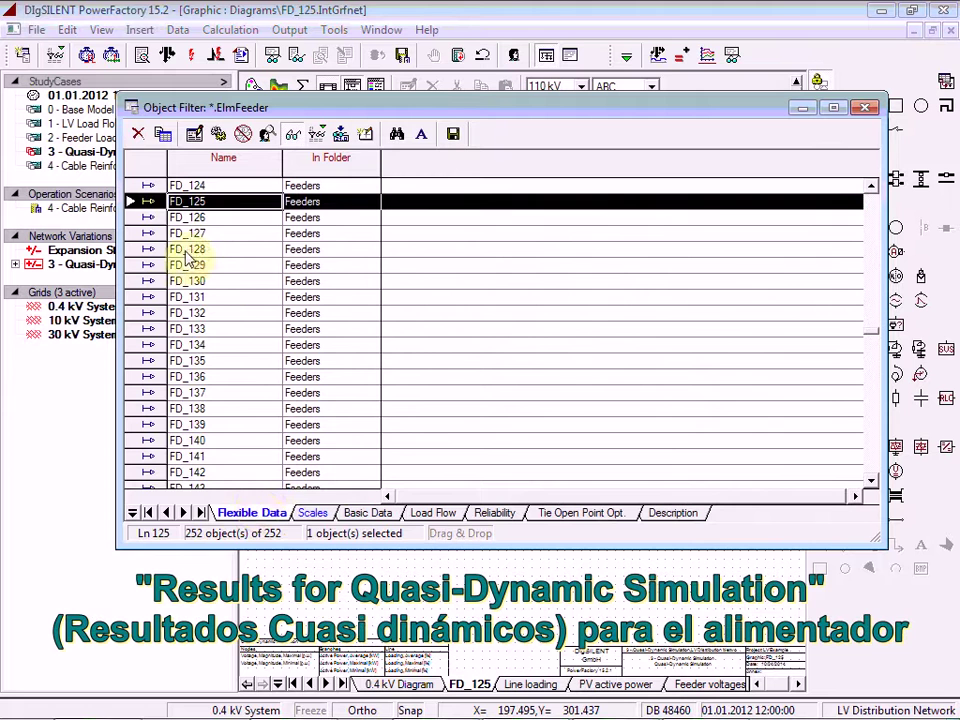
Open FD_125's AC balanced quasi-dynamic results and inspect its recorded variables.
{"action": "right_click", "coordinate": [150, 206]}
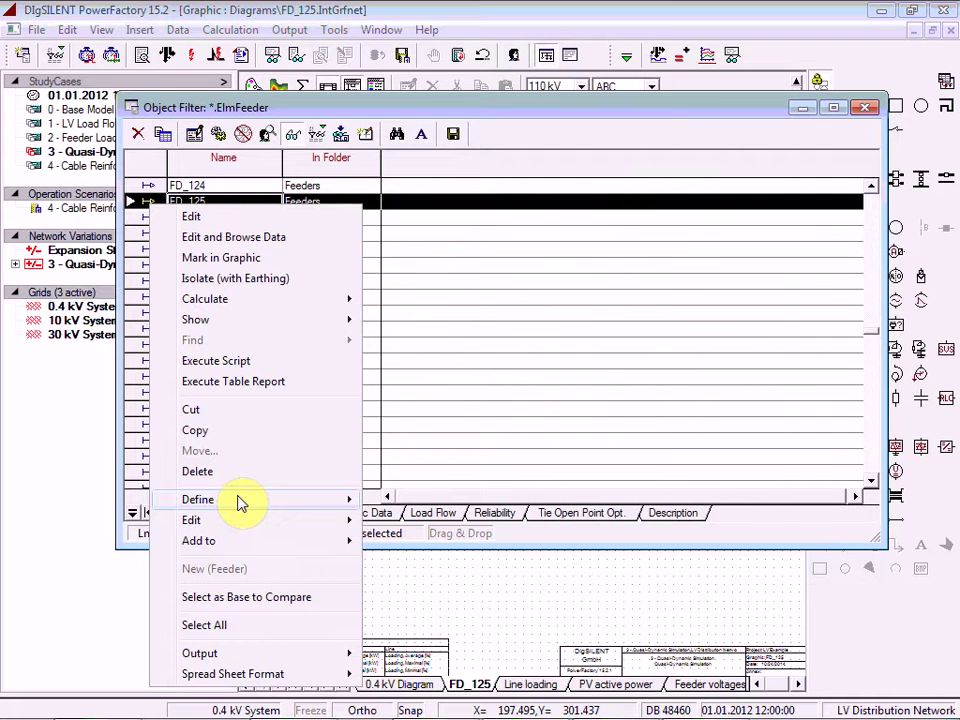
{"action": "mouse_move", "coordinate": [198, 499]}
{"action": "left_click", "coordinate": [460, 92]}
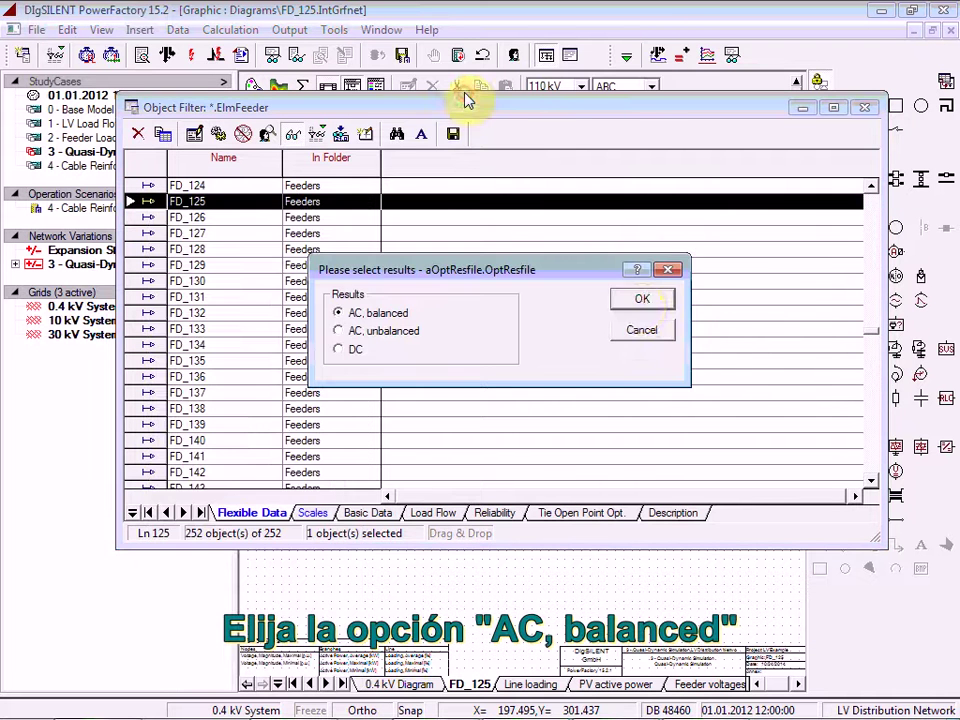
{"action": "left_click", "coordinate": [641, 299]}
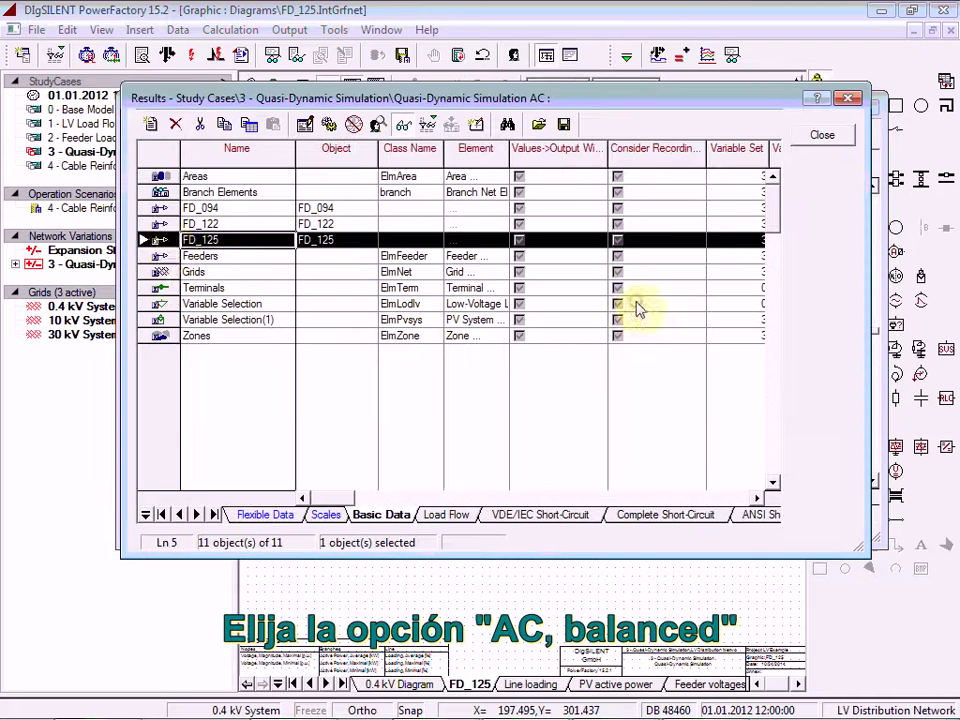
{"action": "double_click", "coordinate": [168, 242]}
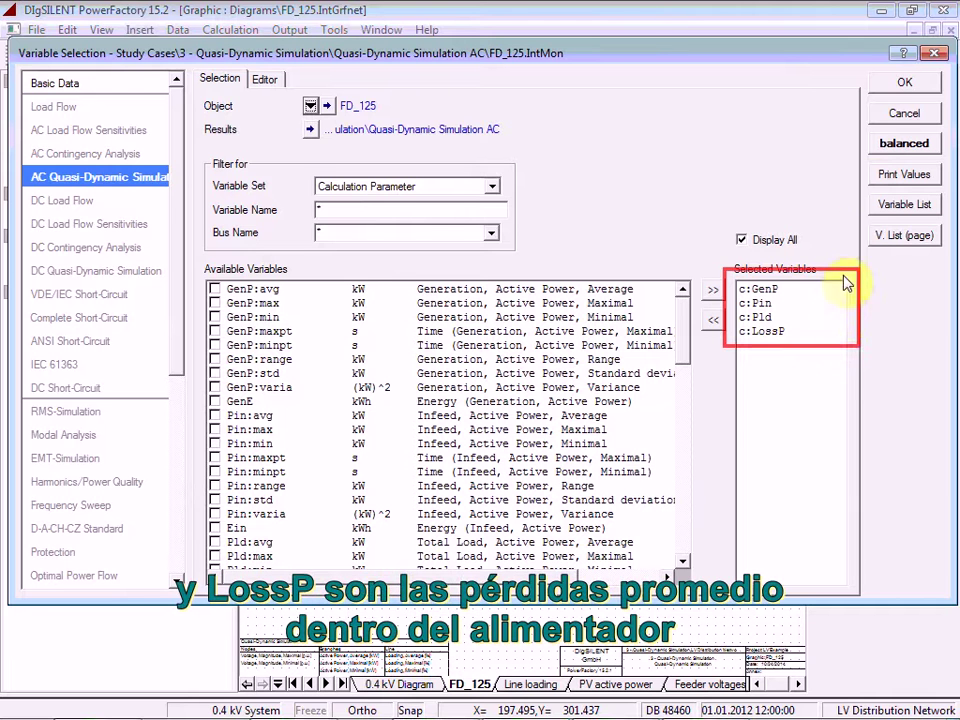
Close the quasi-dynamic results list and return to the feeder table.
{"action": "left_click", "coordinate": [906, 84]}
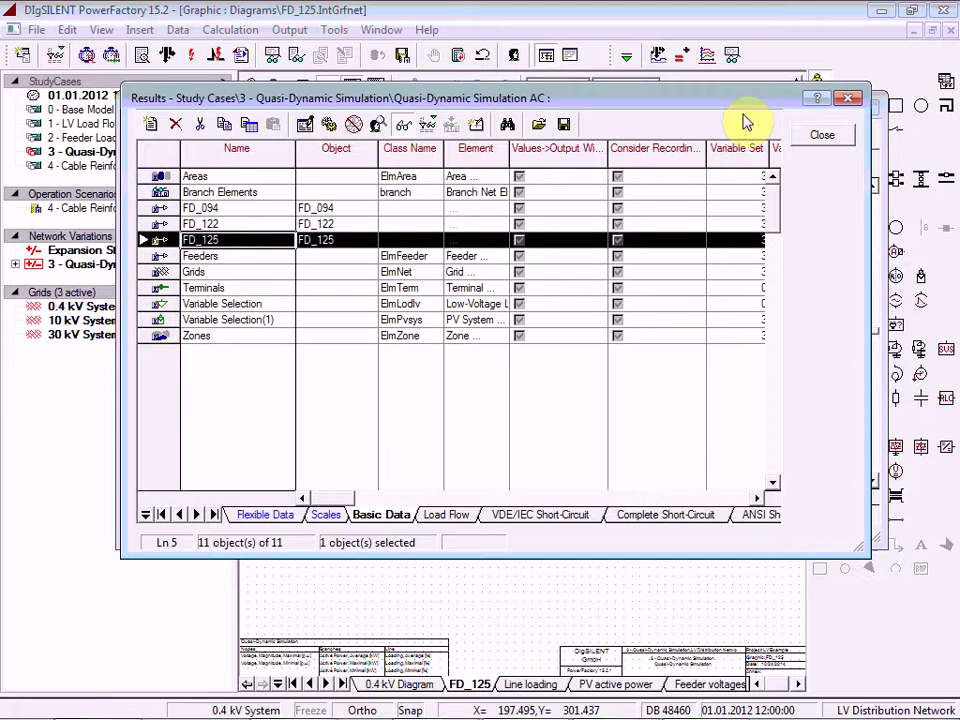
{"action": "left_click", "coordinate": [265, 514]}
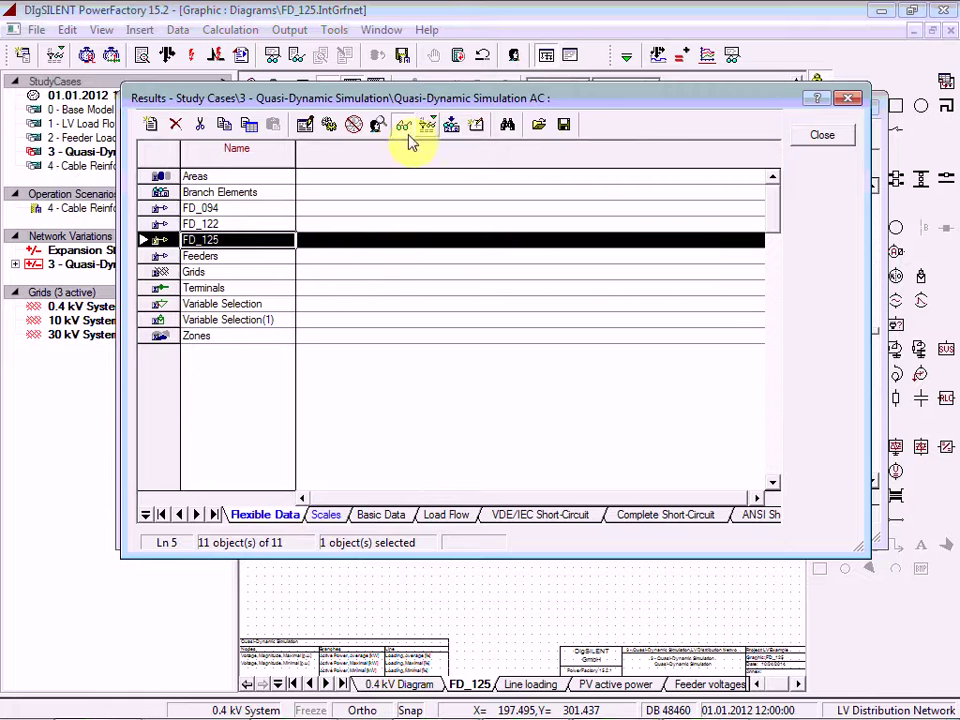
{"action": "left_click", "coordinate": [826, 137]}
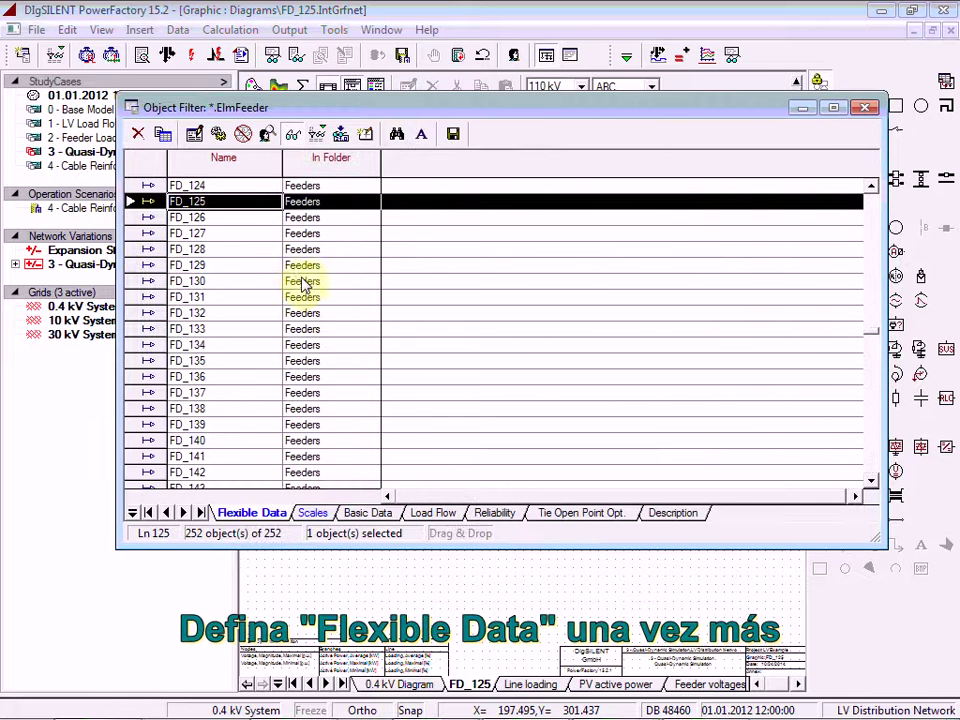
Add GenE, Ein, Eld and LossE energy columns to the feeder table.
{"action": "left_click", "coordinate": [347, 141]}
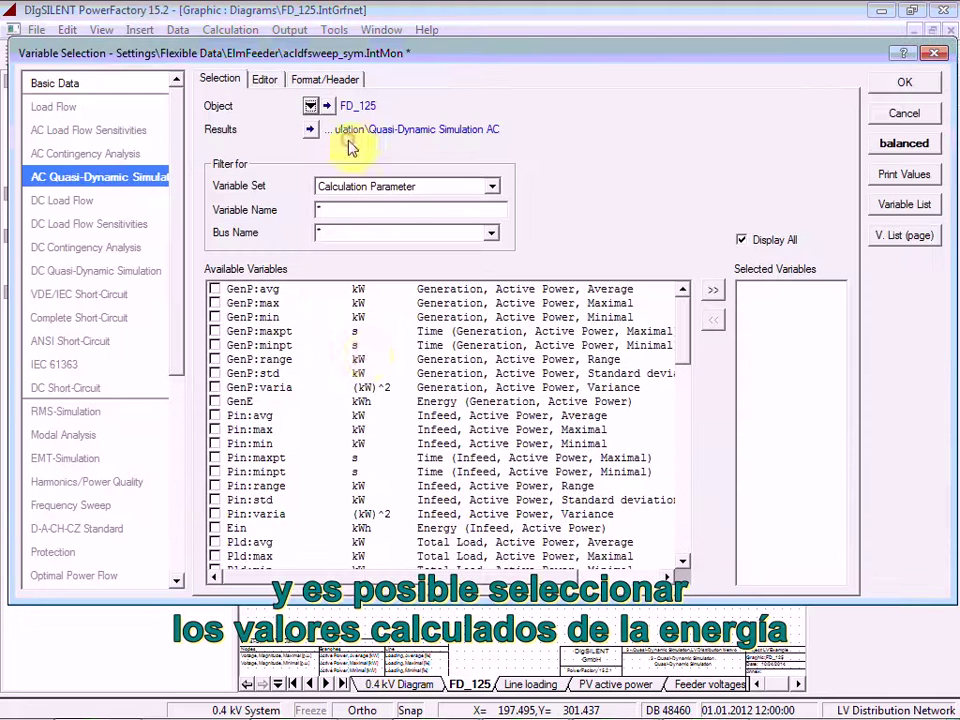
{"action": "left_click", "coordinate": [214, 401]}
{"action": "scroll", "coordinate": [270, 450], "scroll_direction": "down", "scroll_amount": 1}
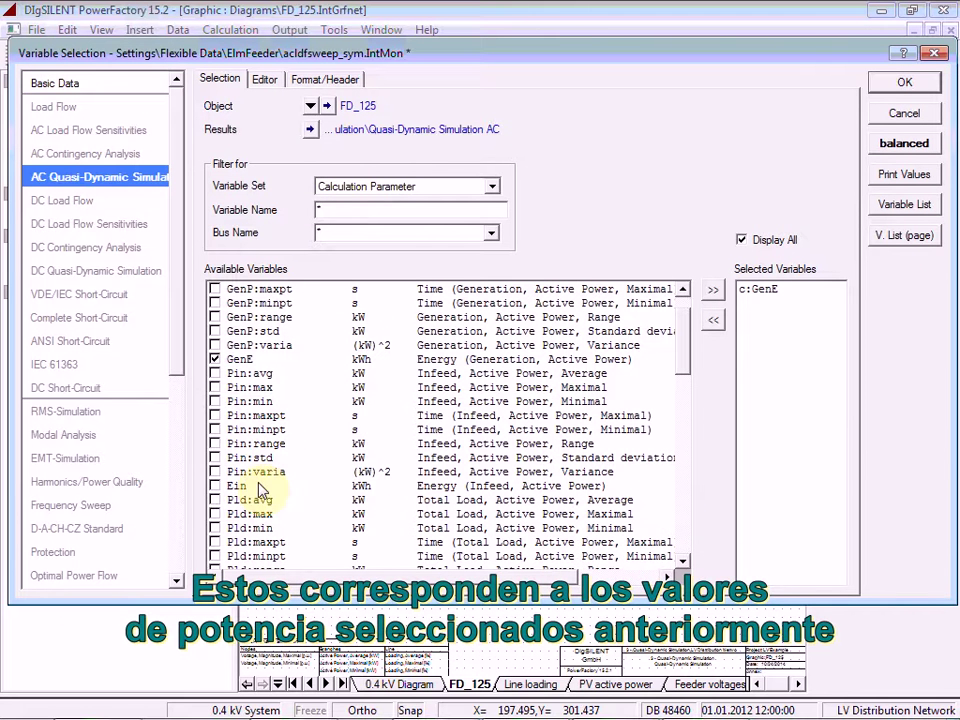
{"action": "left_click", "coordinate": [214, 485]}
{"action": "scroll", "coordinate": [265, 488], "scroll_direction": "down", "scroll_amount": 1}
{"action": "scroll", "coordinate": [262, 495], "scroll_direction": "down", "scroll_amount": 1}
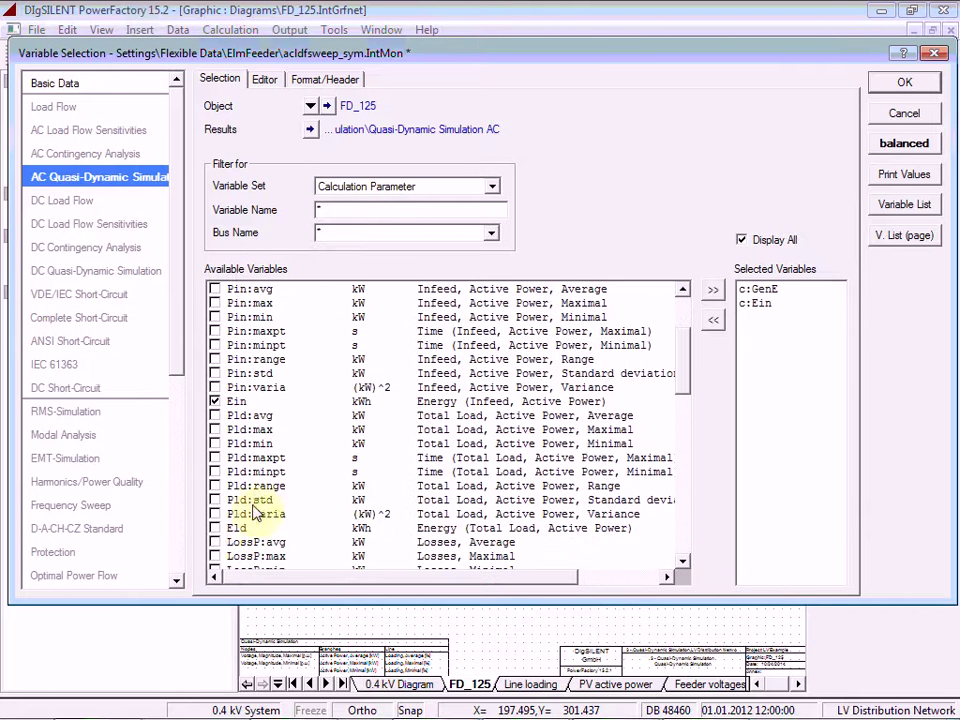
{"action": "left_click", "coordinate": [214, 525]}
{"action": "scroll", "coordinate": [275, 510], "scroll_direction": "down", "scroll_amount": 2}
{"action": "scroll", "coordinate": [268, 530], "scroll_direction": "down", "scroll_amount": 1}
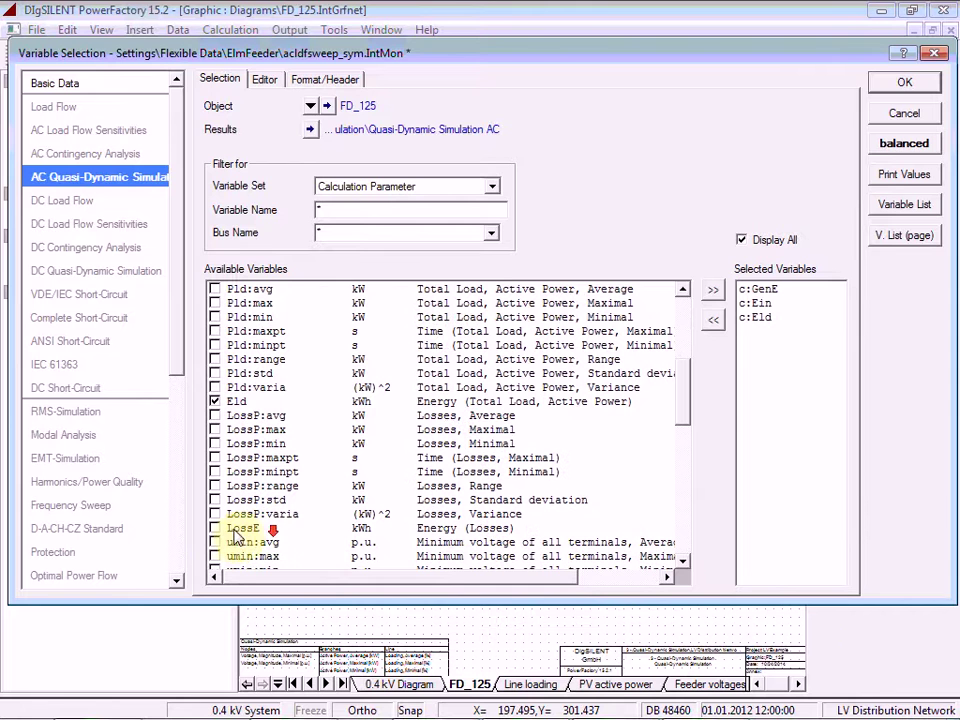
{"action": "left_click", "coordinate": [214, 527]}
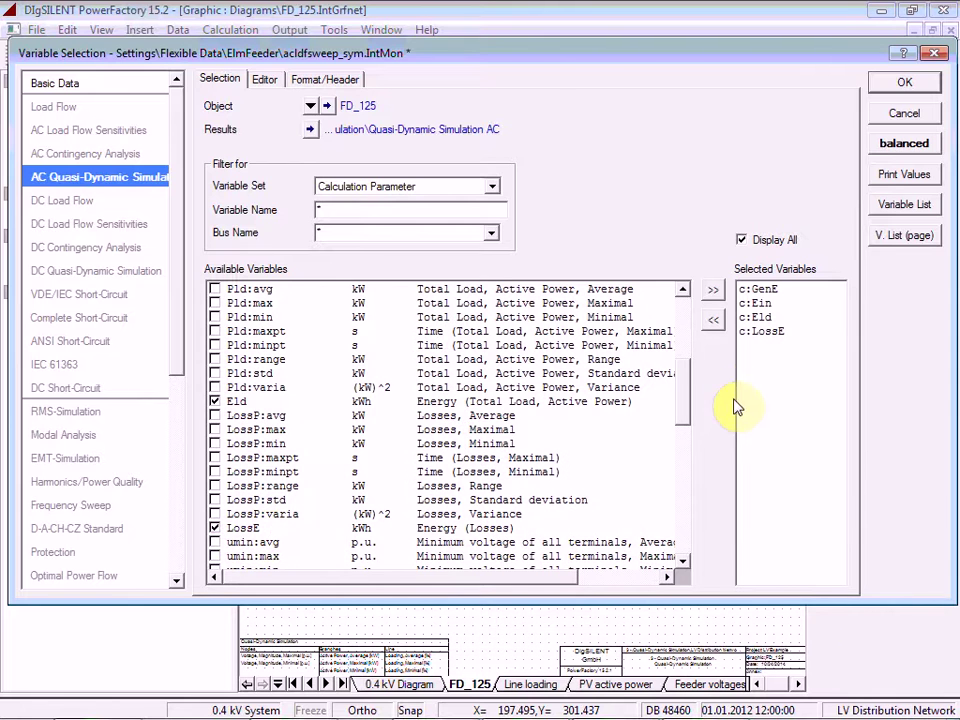
{"action": "left_click", "coordinate": [903, 84]}
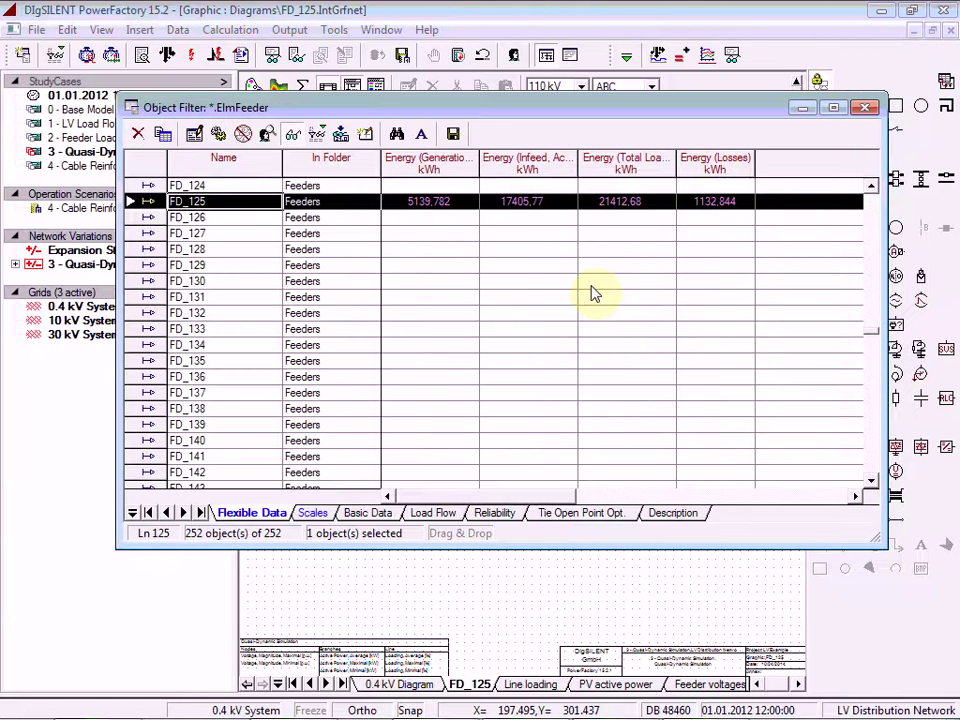